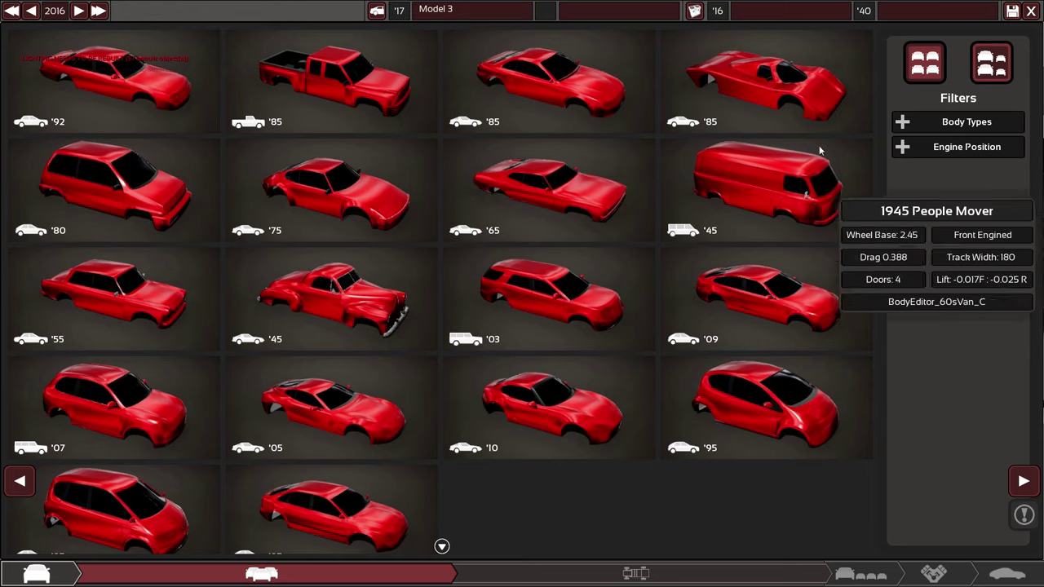
Step: Pick the 2005 Coupe body and give it double-wishbone rear suspension
mouse_move(792, 91)
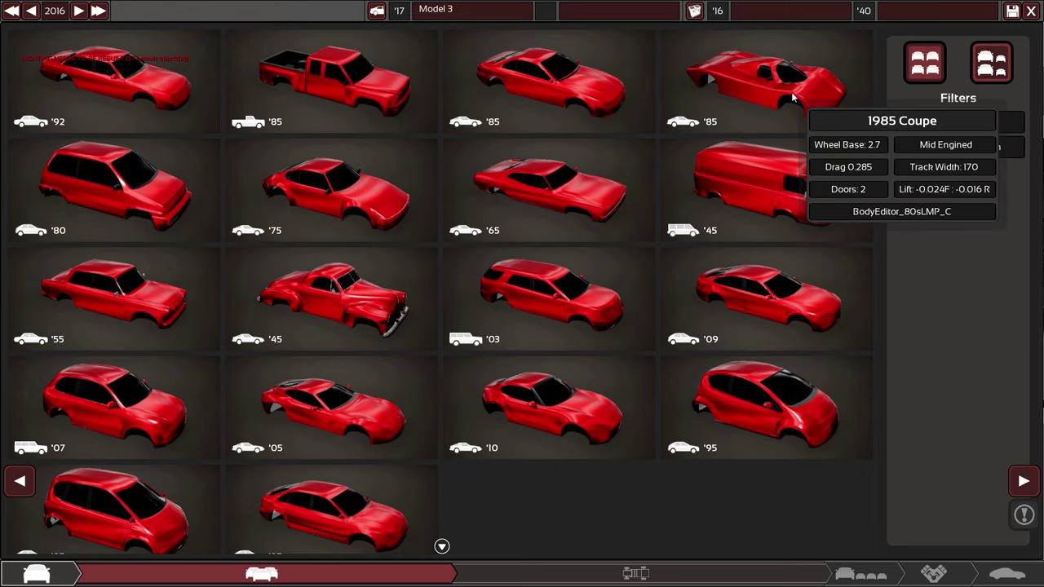
mouse_move(552, 455)
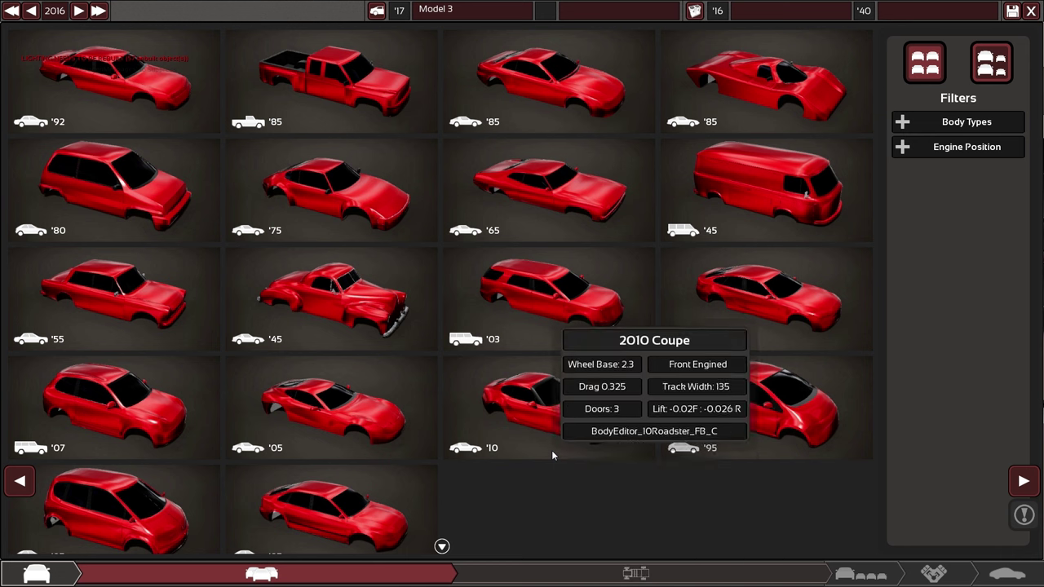
click(355, 405)
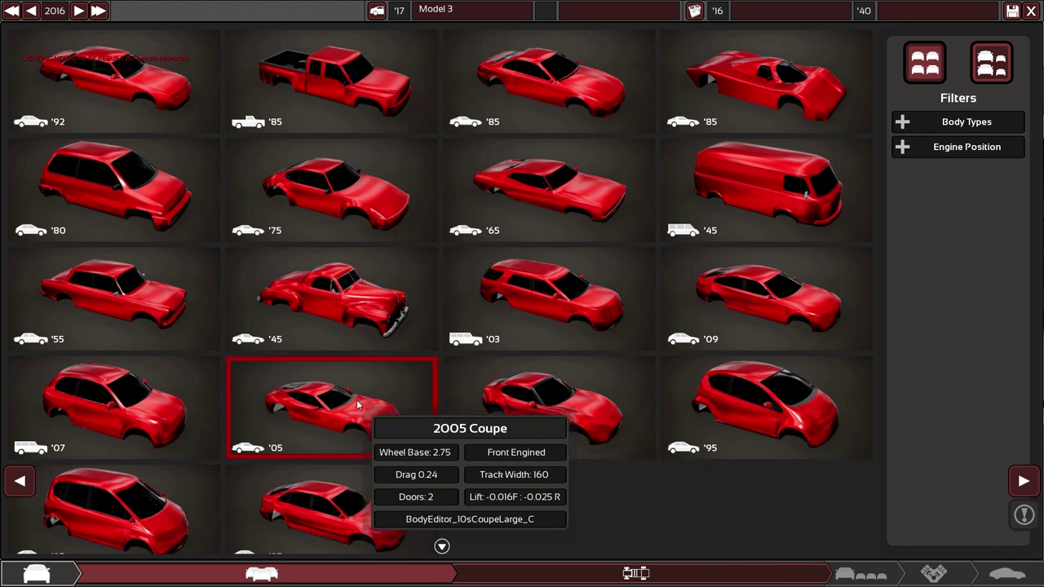
click(357, 405)
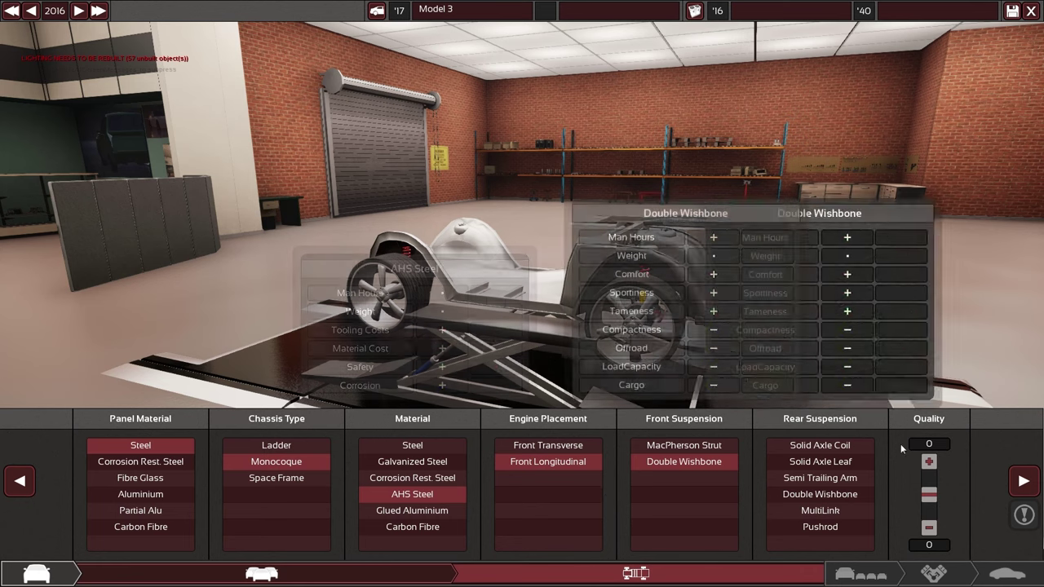
mouse_move(833, 540)
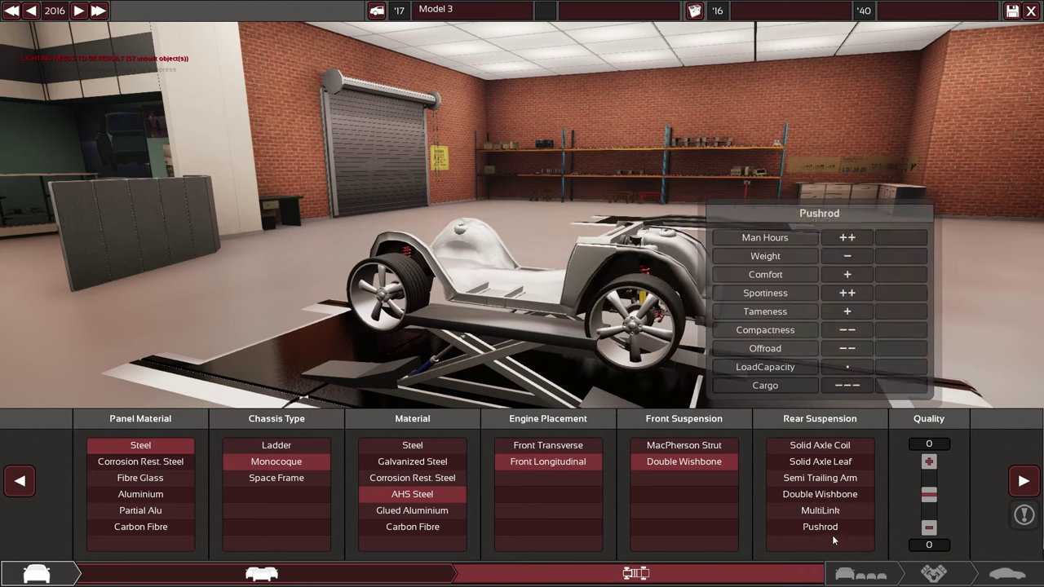
click(840, 496)
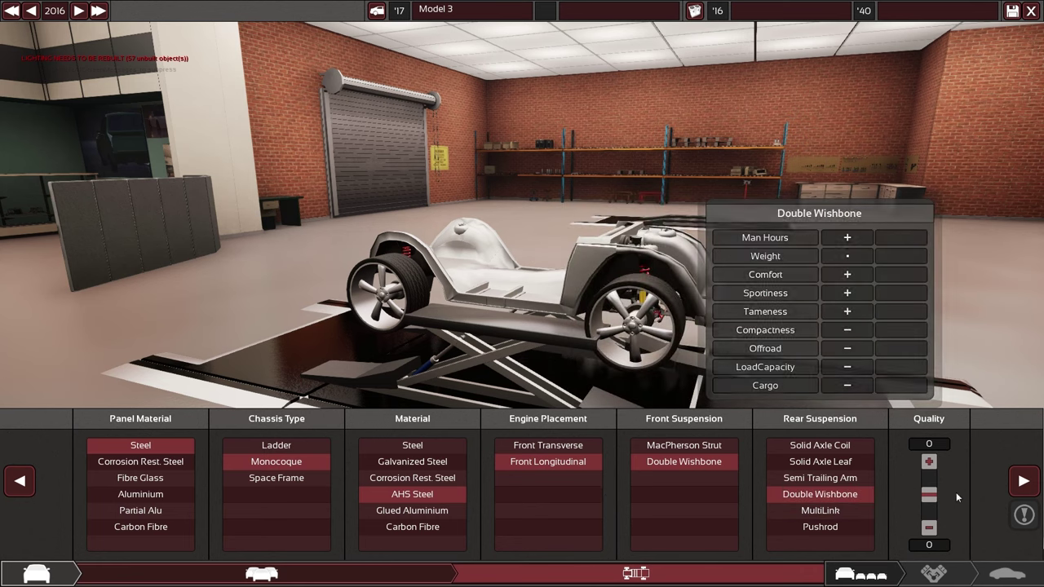
Step: Use the '05 body variant for the new trim, Trim 3
click(1022, 481)
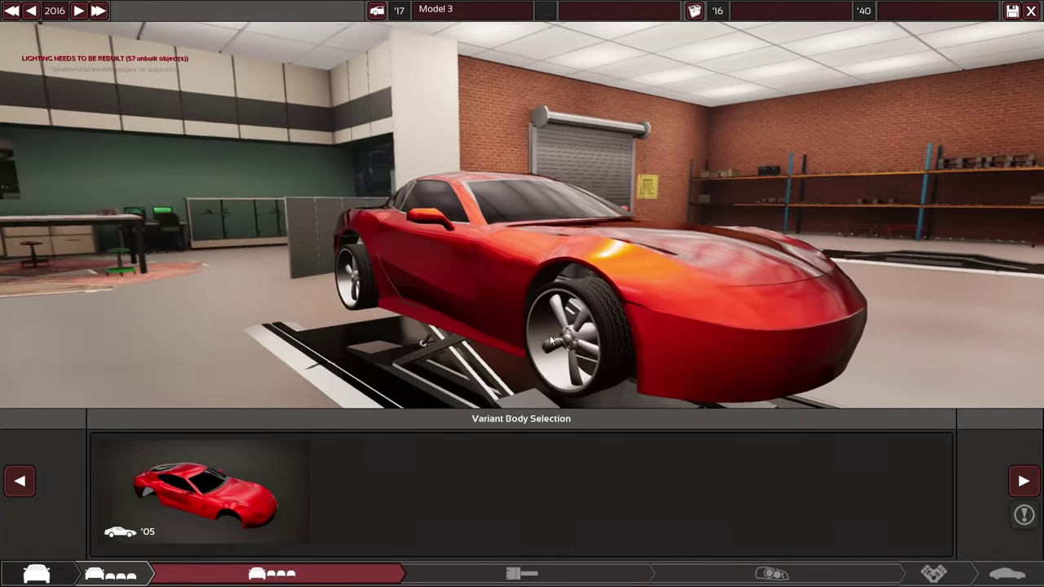
drag(551, 335, 399, 291)
click(261, 481)
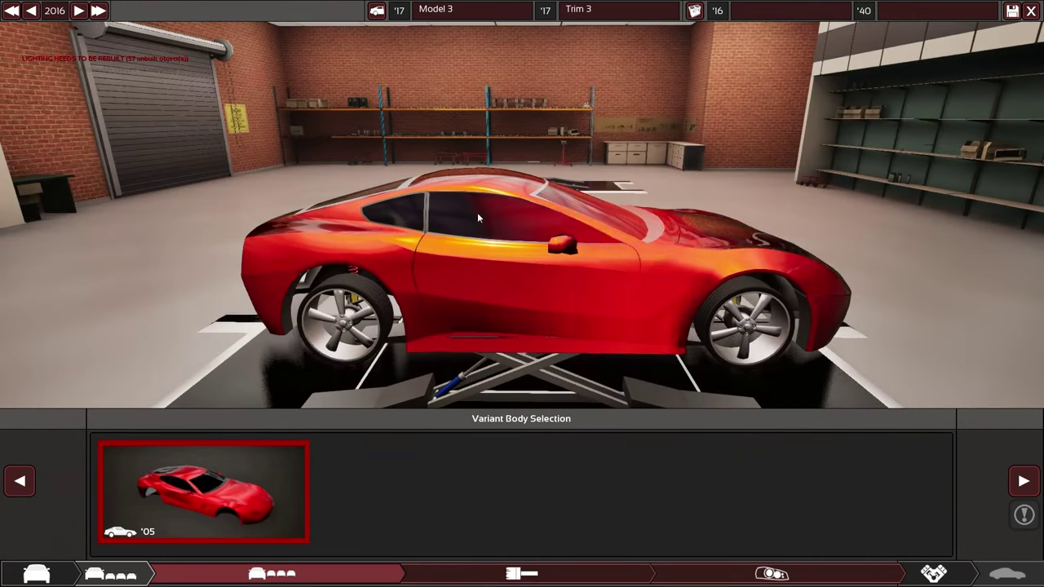
drag(511, 192, 518, 182)
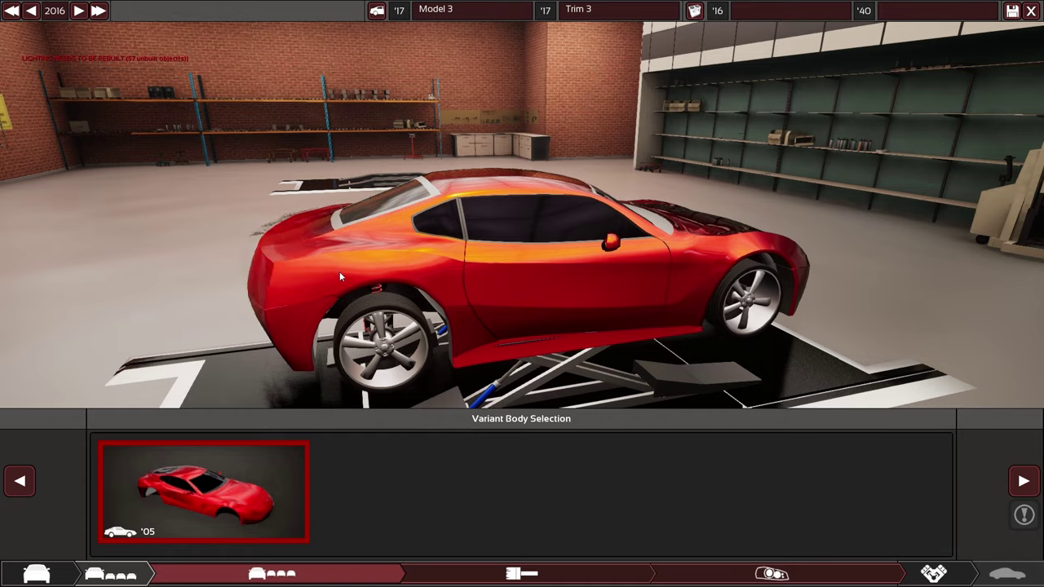
Step: Try a green paint on the car body
click(522, 574)
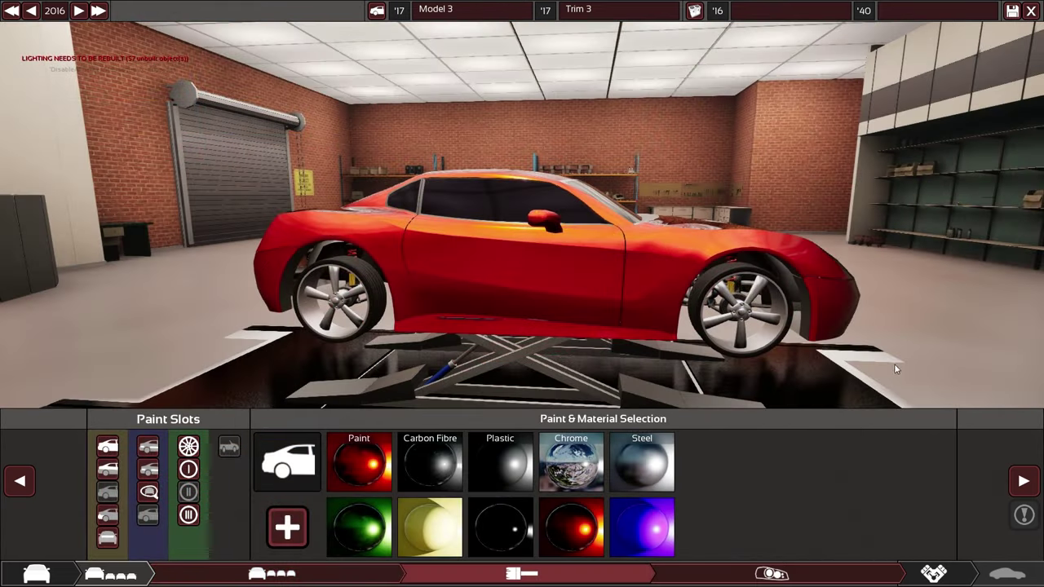
drag(895, 369, 914, 365)
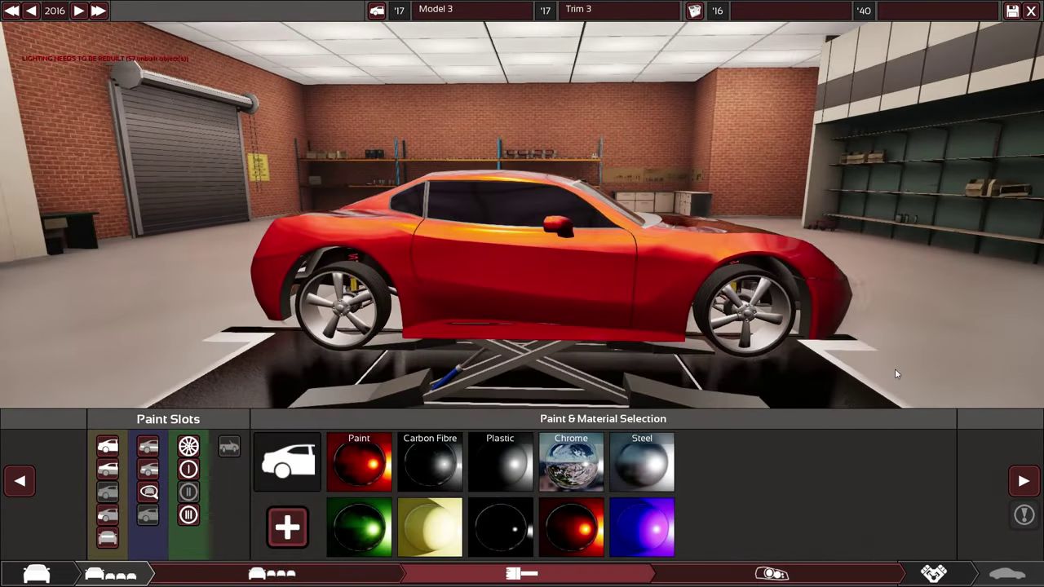
drag(515, 366, 514, 441)
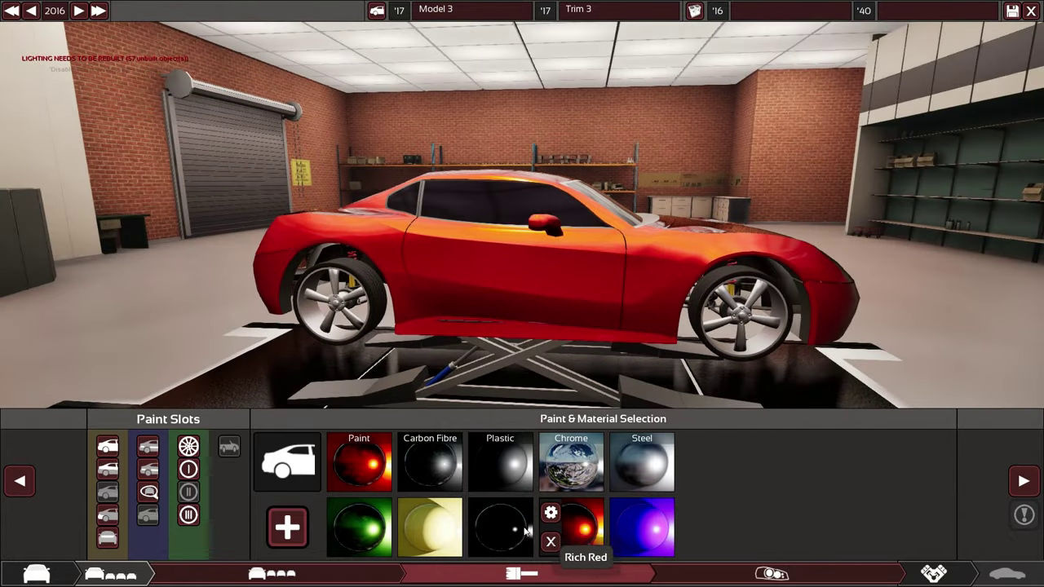
click(359, 529)
drag(522, 359, 759, 339)
Step: Switch to Rich Red, edit that paint, and finish with a black body
click(577, 528)
mouse_move(896, 345)
mouse_down()
mouse_move(389, 336)
mouse_move(383, 359)
mouse_move(398, 367)
mouse_up()
mouse_move(360, 461)
drag(489, 343, 514, 334)
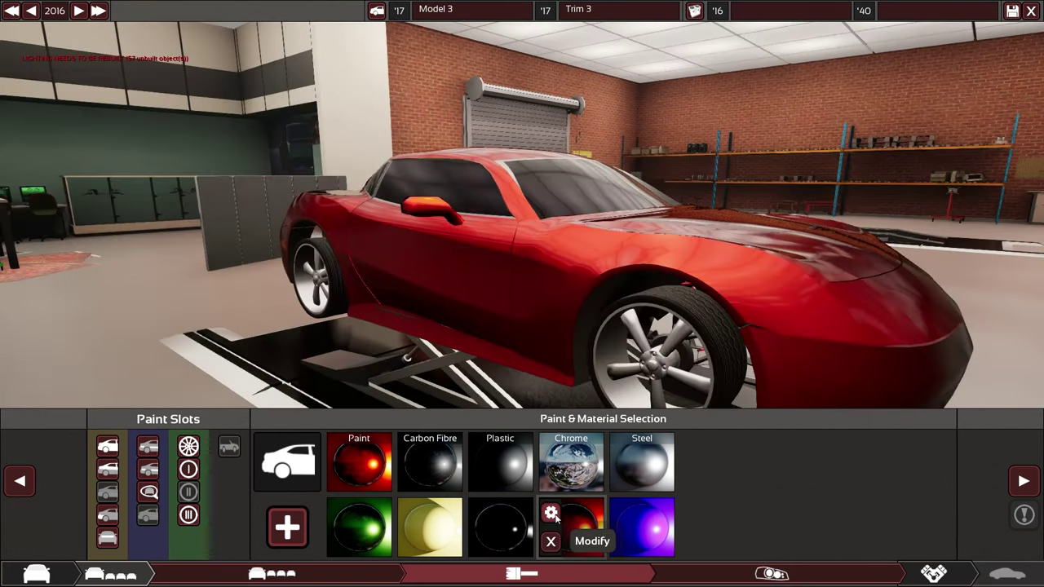
click(551, 512)
drag(568, 354, 348, 360)
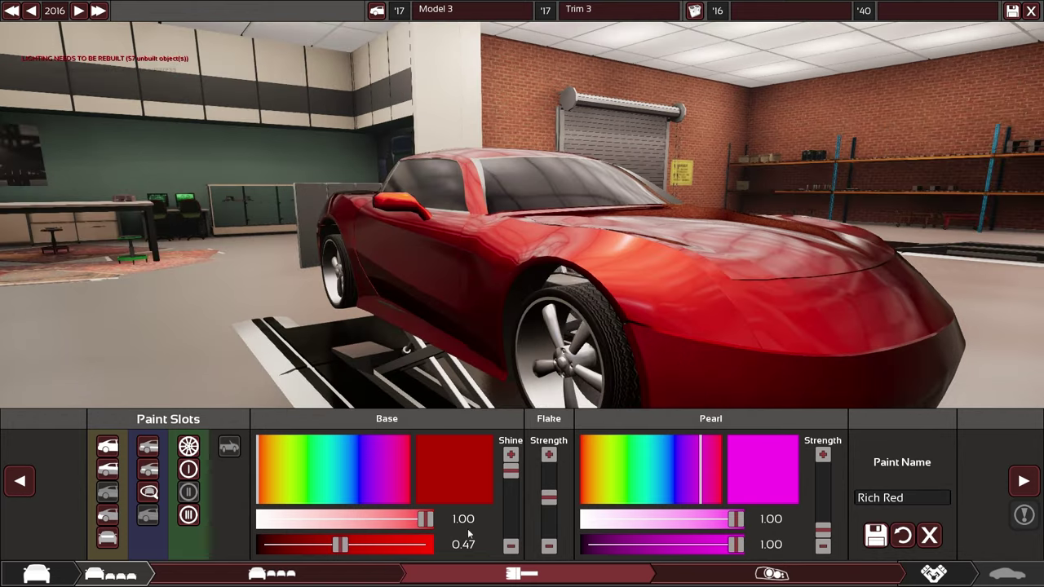
key(Escape)
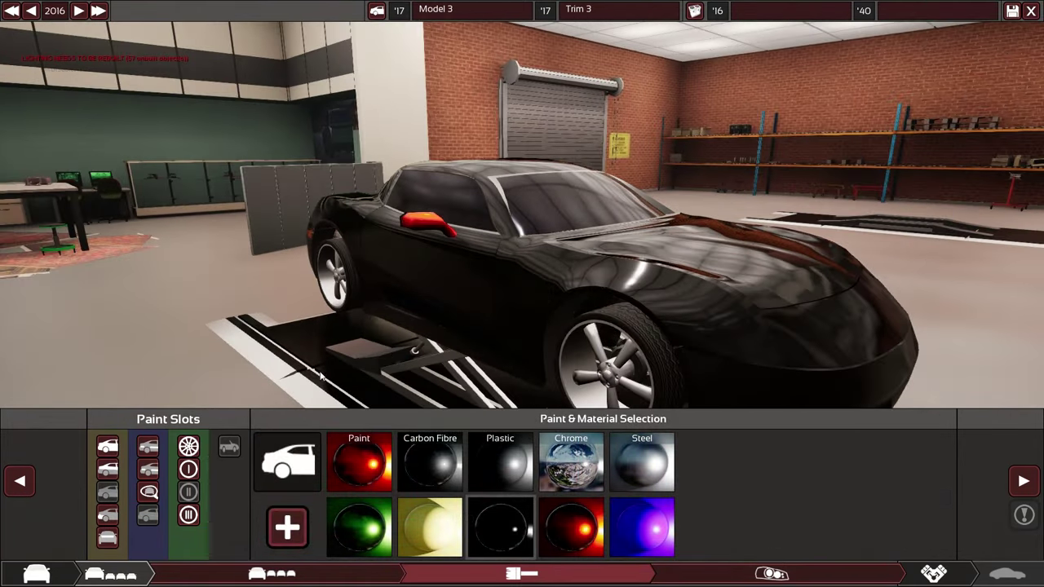
Step: Orbit the black car from rear to left front to check its red accents
drag(320, 376, 218, 419)
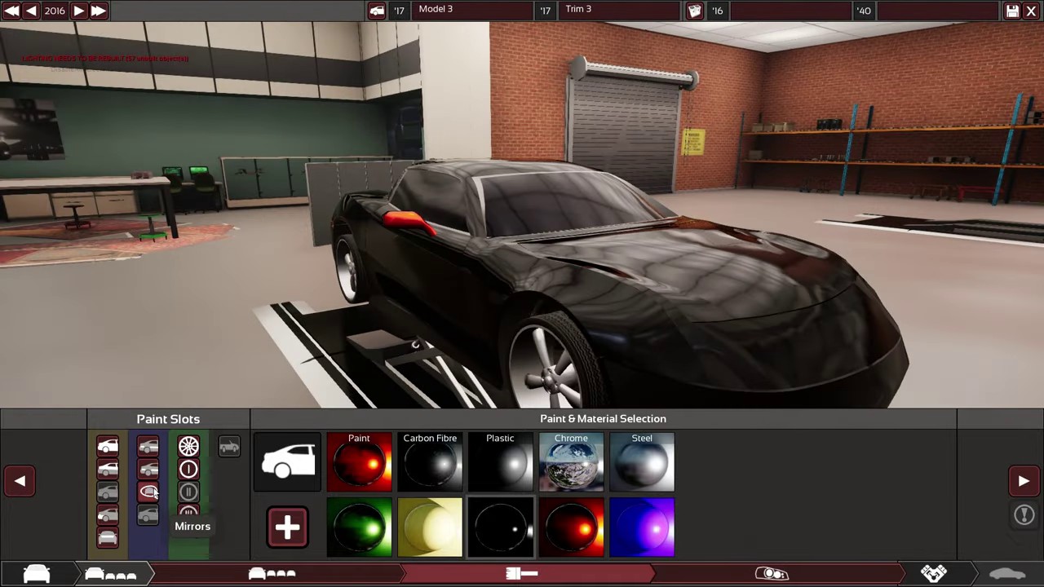
drag(284, 341, 343, 384)
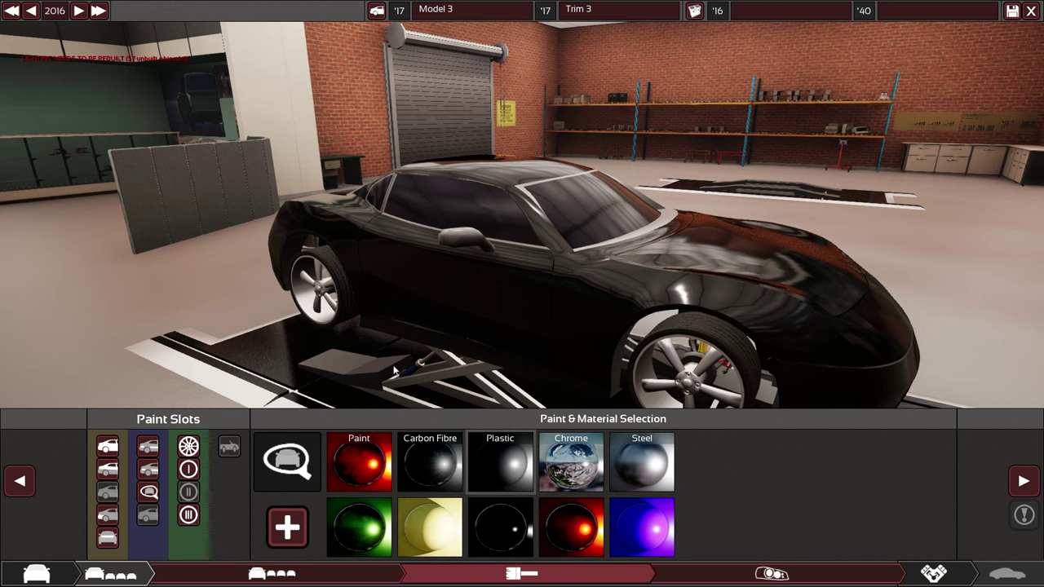
drag(389, 369, 529, 433)
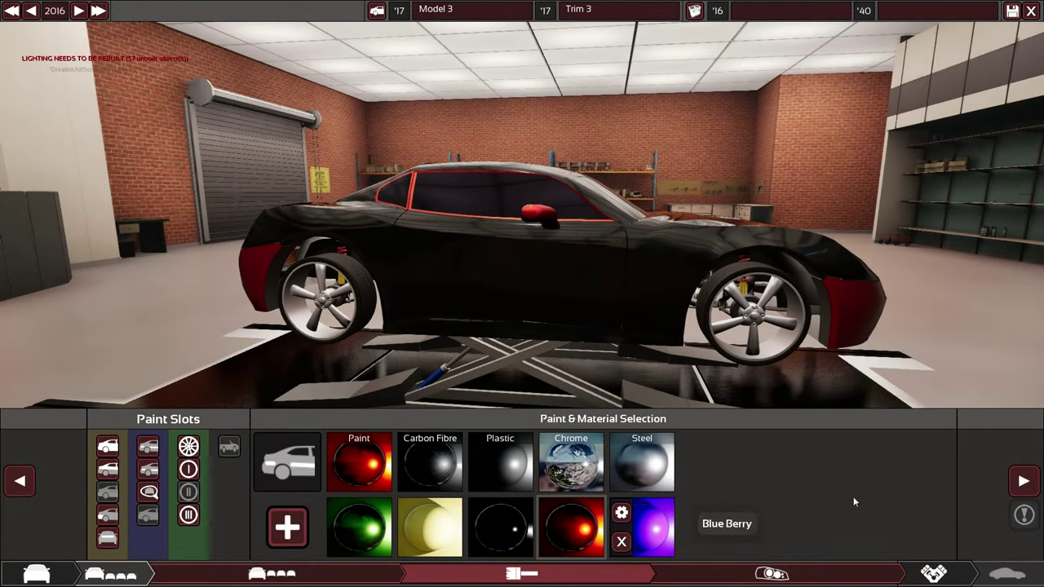
Step: Pass the headlight fixtures panel after checking the car's front end, entering the engine designer
click(1022, 485)
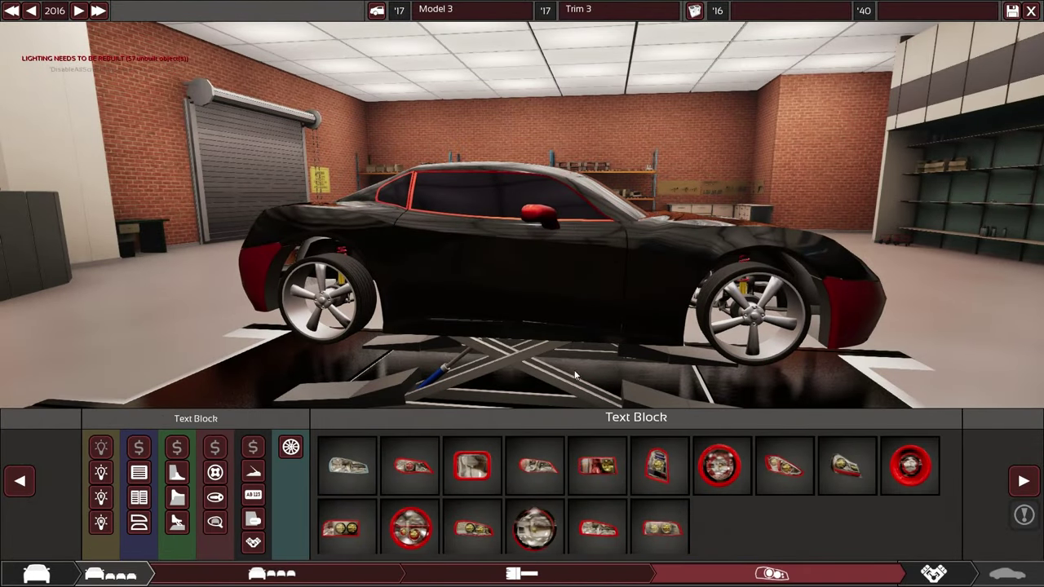
drag(575, 375, 360, 378)
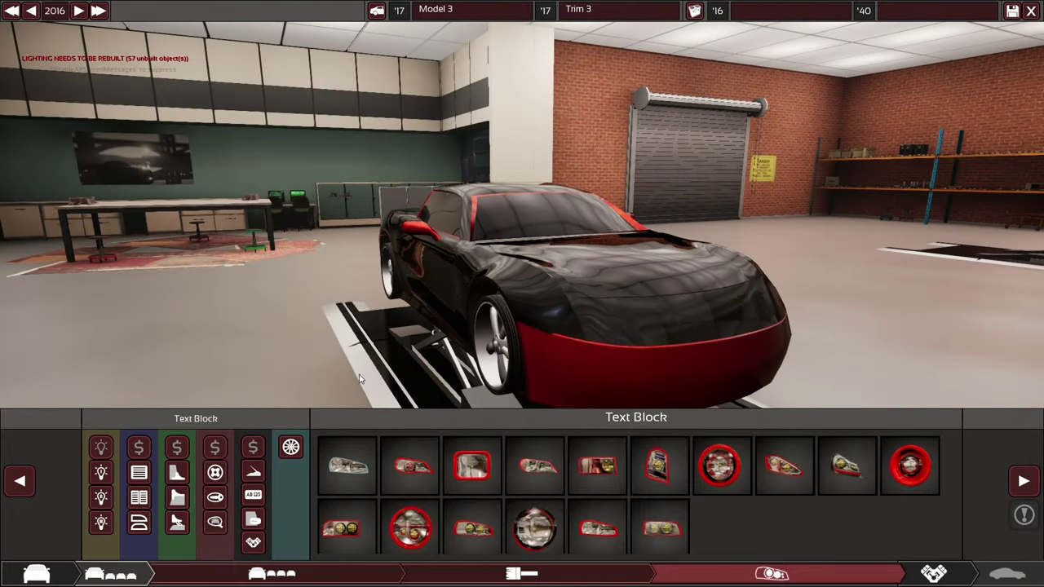
drag(359, 372, 632, 390)
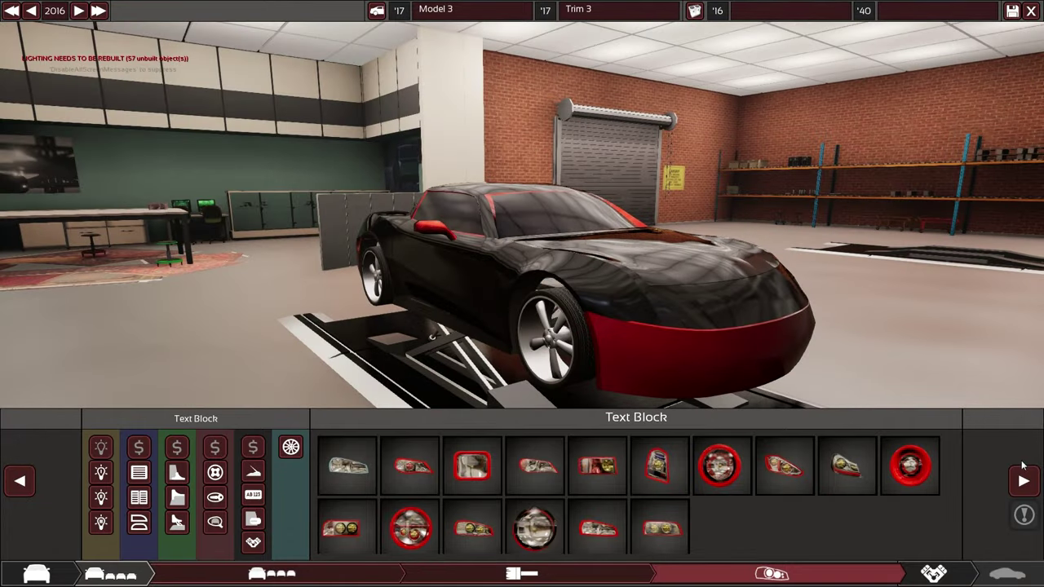
click(1024, 478)
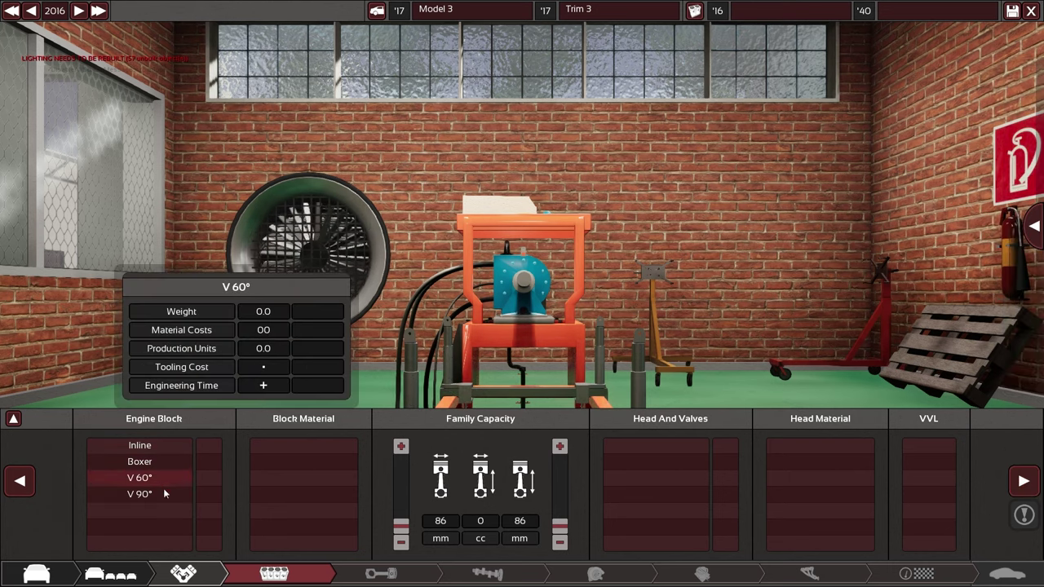
Step: Choose a V 90° block for the AlSi V10 family, then Forged Steel crank, I Beam Steel conrods, Forged pistons
click(154, 494)
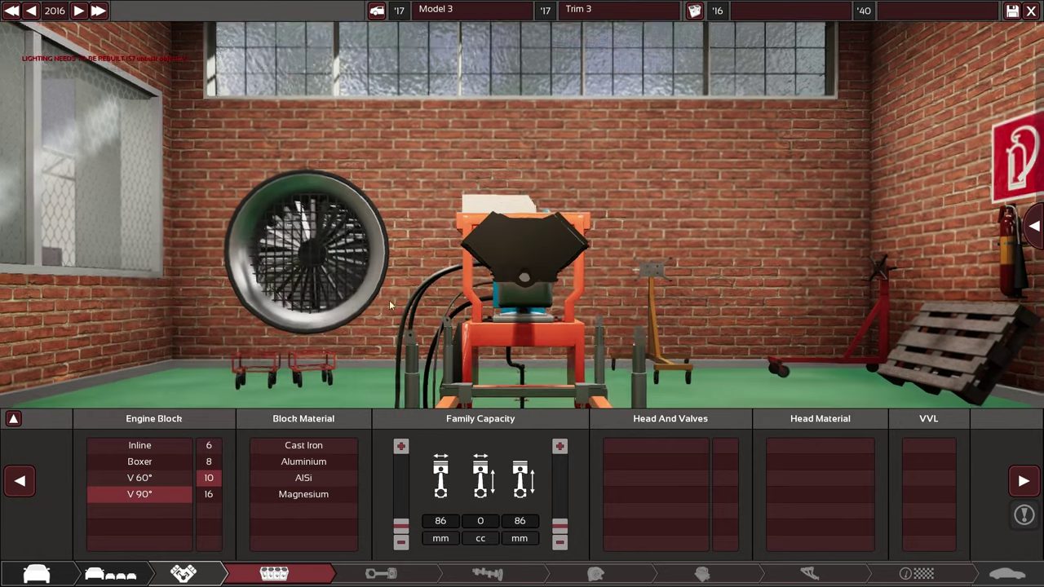
drag(389, 300, 558, 344)
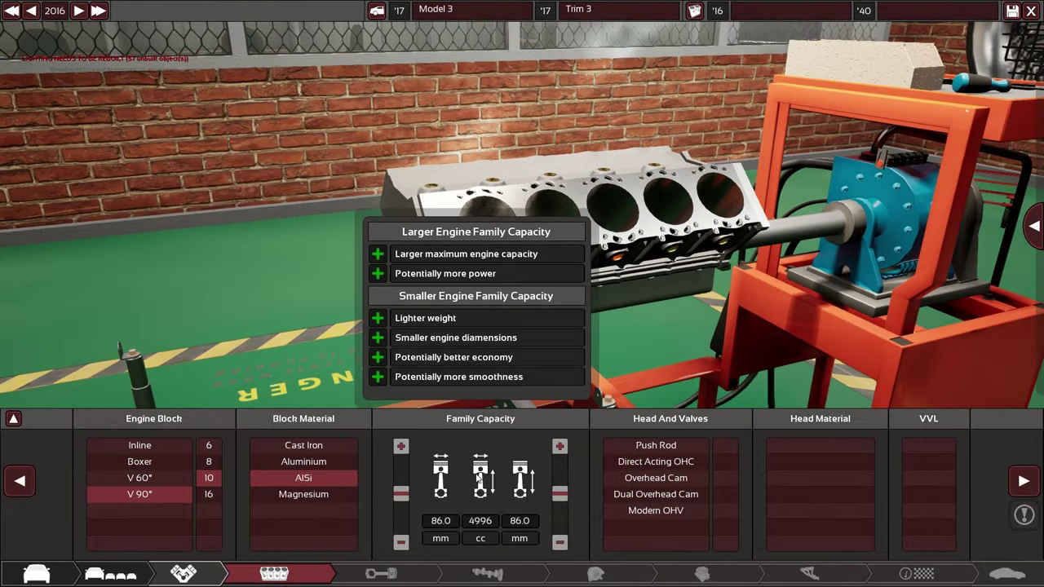
mouse_move(523, 481)
mouse_move(660, 463)
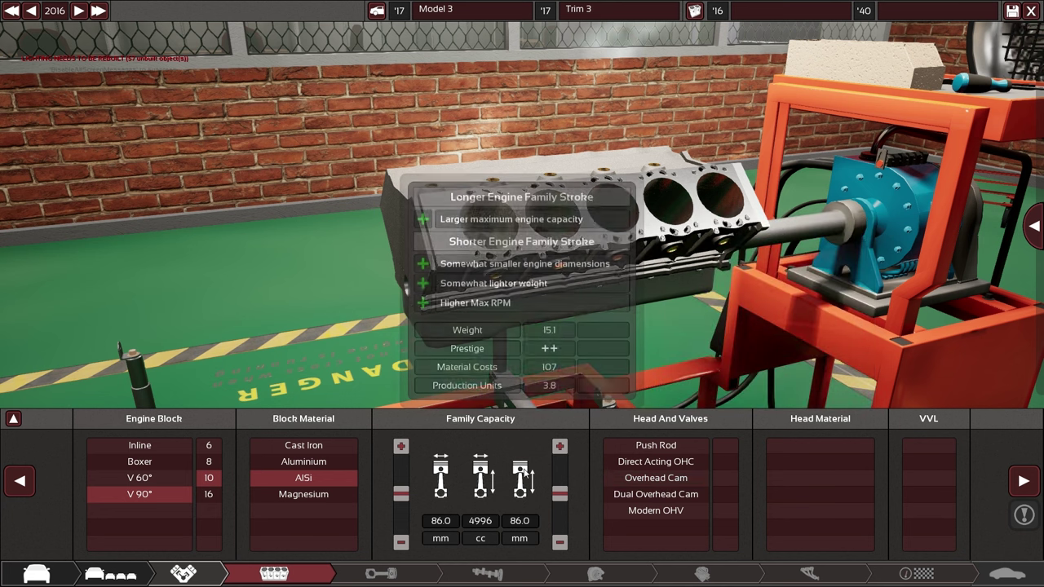
mouse_move(441, 478)
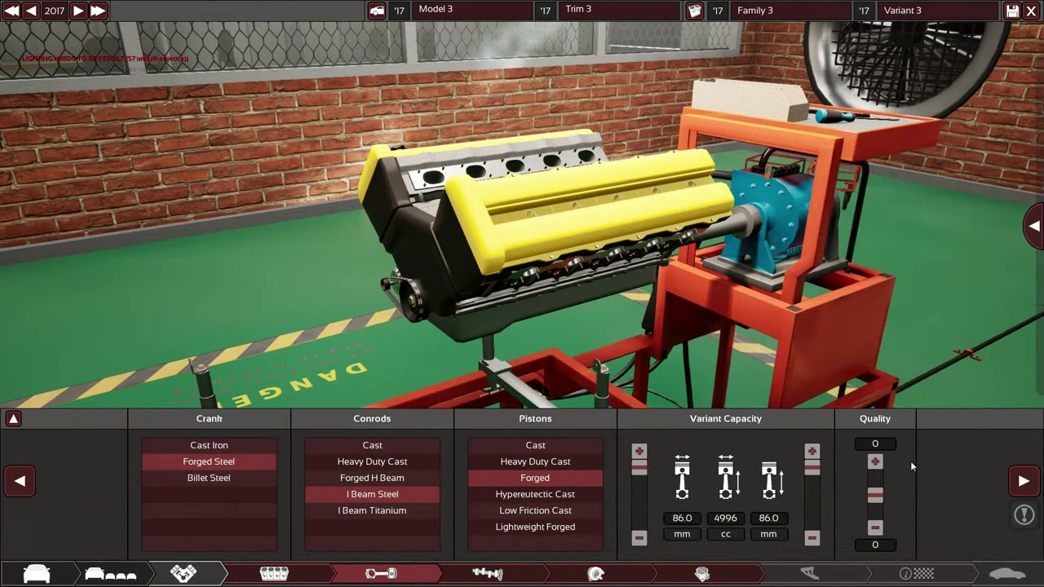
mouse_move(877, 475)
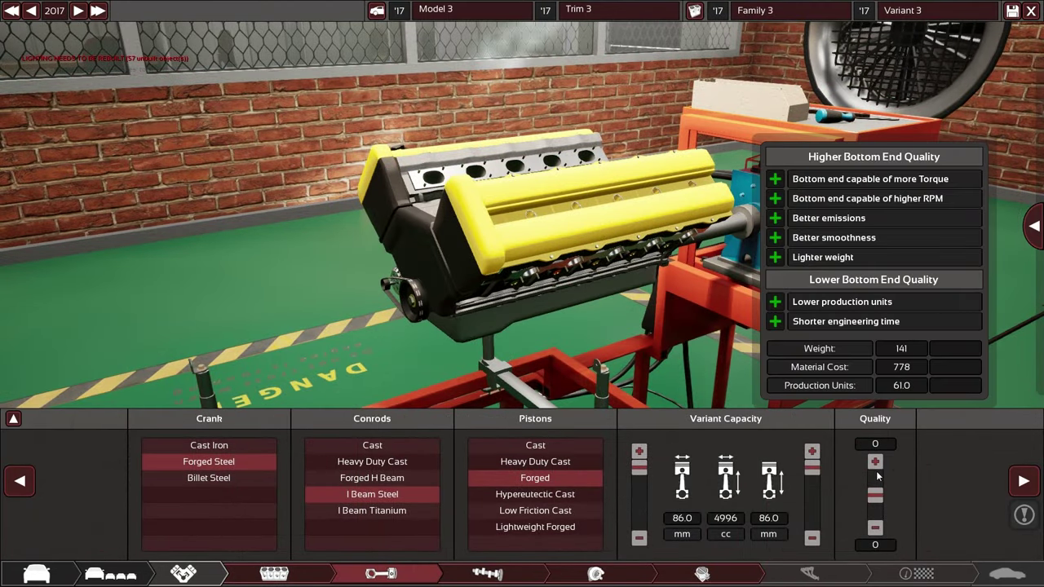
Step: Give the engine throttle-per-cylinder, the Performance intake and Super 98 RON fuel
click(1024, 482)
click(1025, 481)
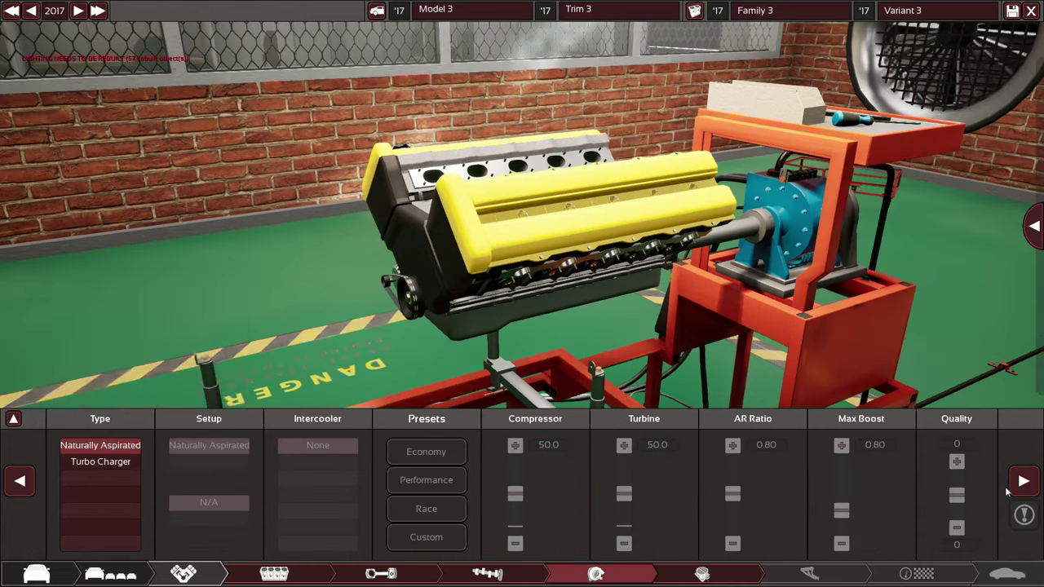
click(1024, 481)
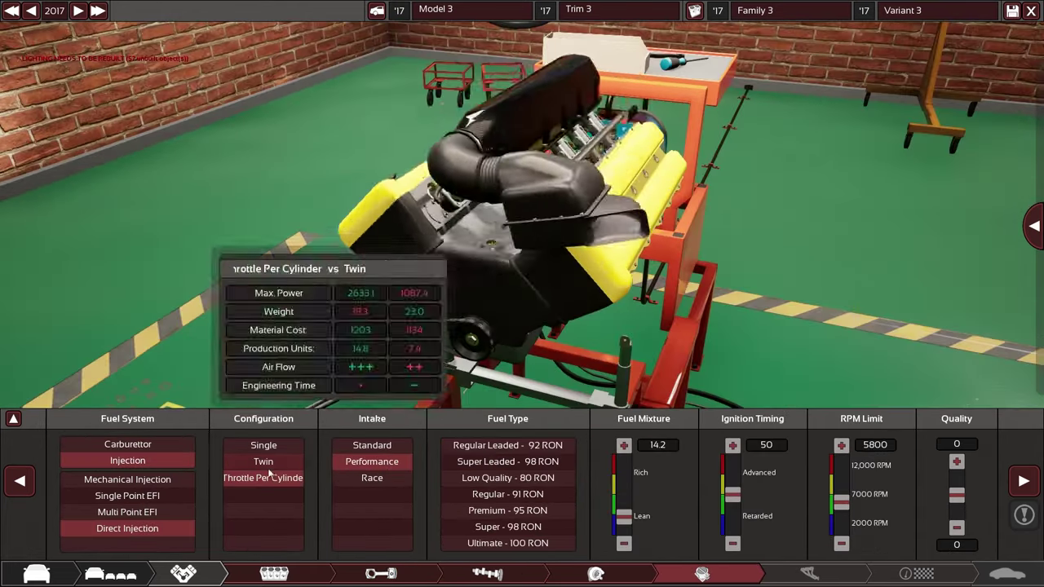
click(269, 474)
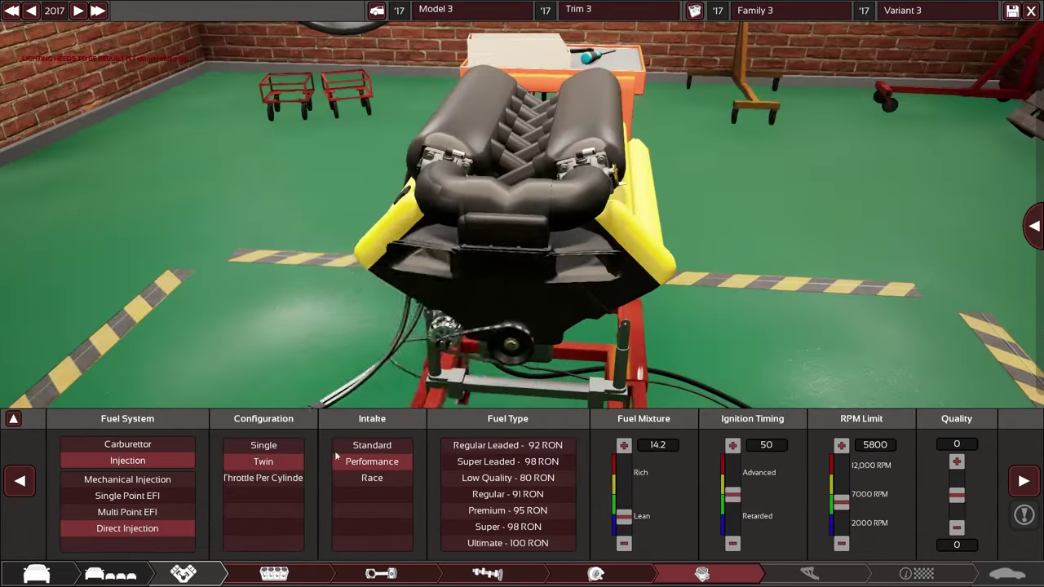
click(372, 478)
click(507, 526)
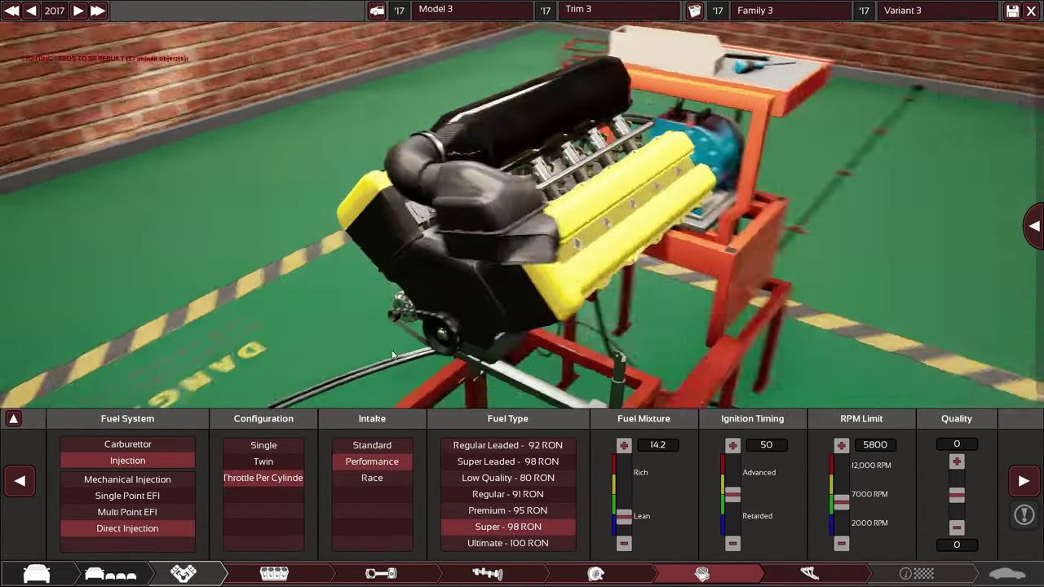
click(1024, 481)
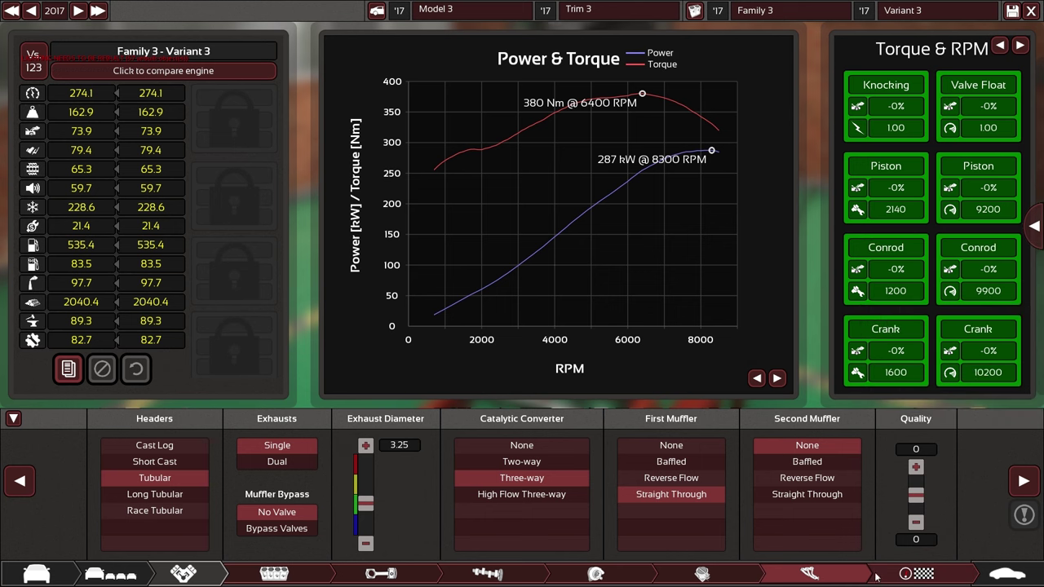
Step: Raise the engine's RPM limit to 9200 in the fuel settings
click(736, 580)
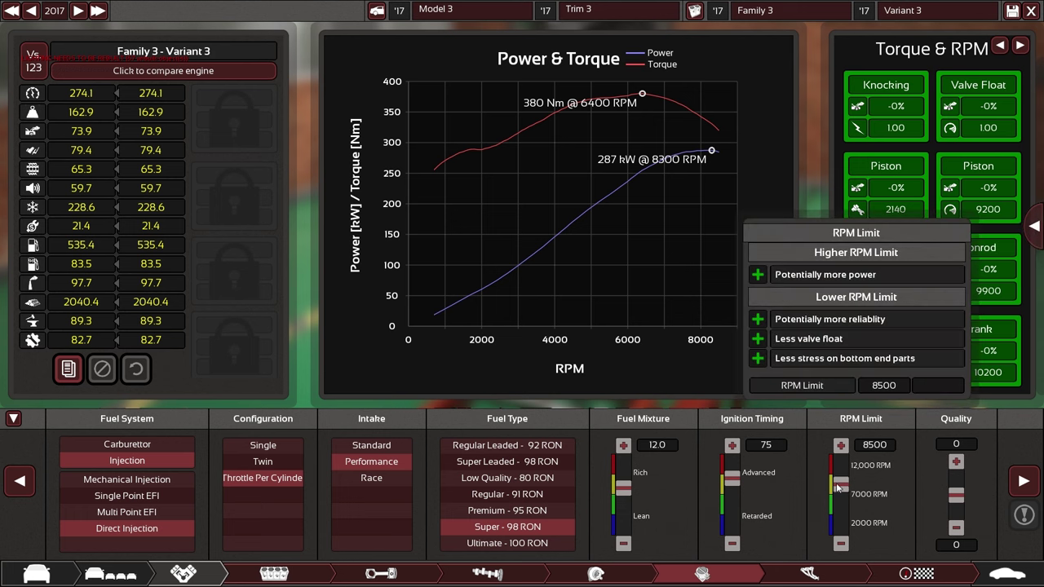
drag(835, 483, 841, 480)
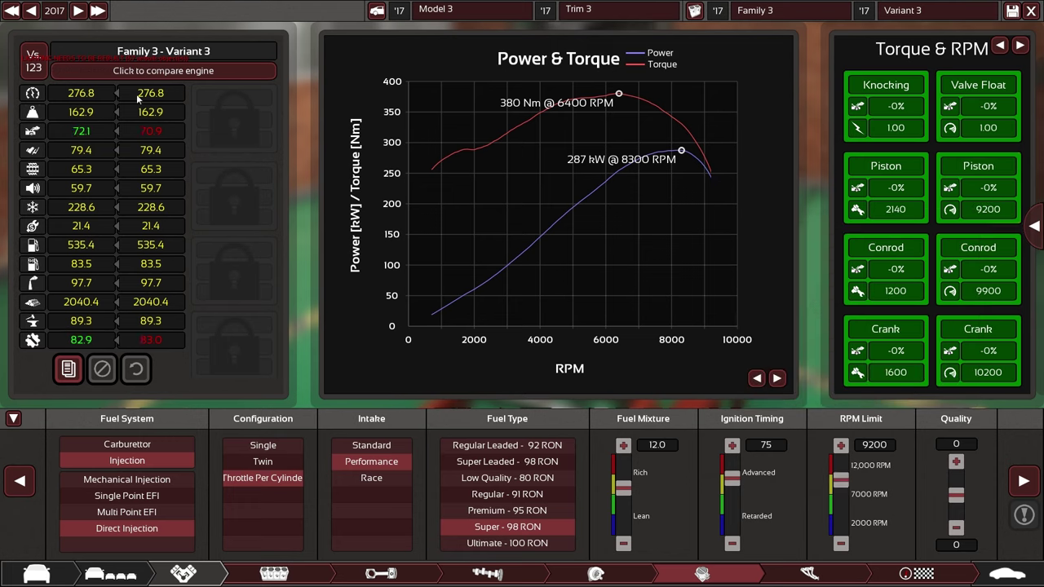
Step: Switch the comparison column to differences, then back to absolute values
click(33, 72)
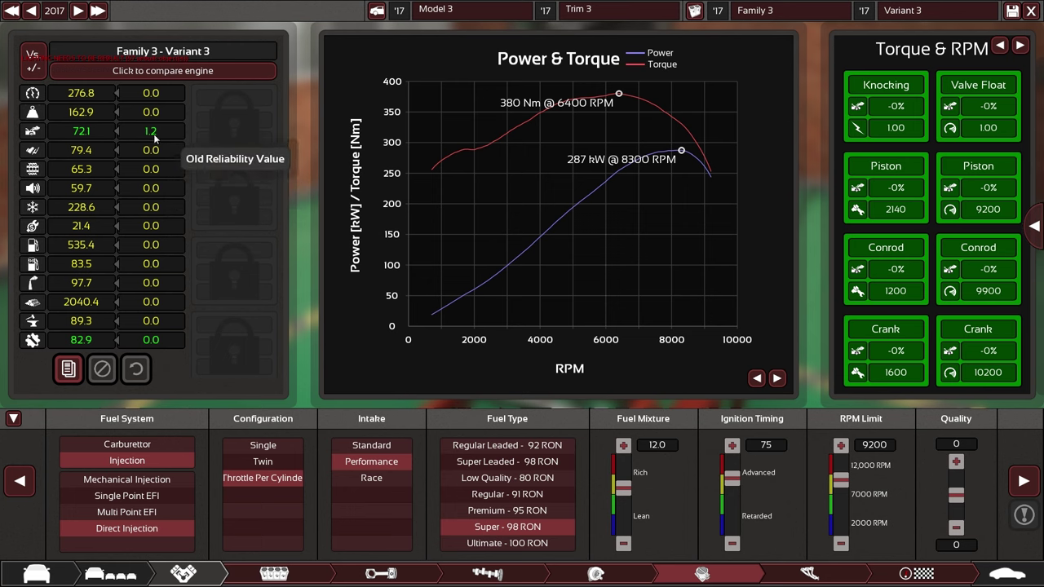
click(29, 64)
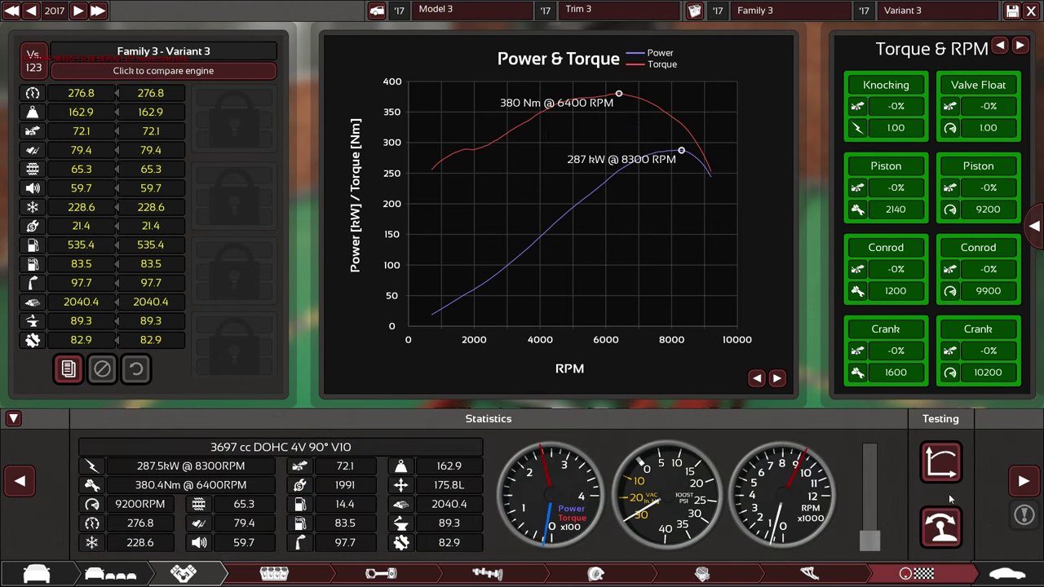
Step: Run the automatic test, showing 287 kW at 8300 RPM and 380 Nm
click(948, 501)
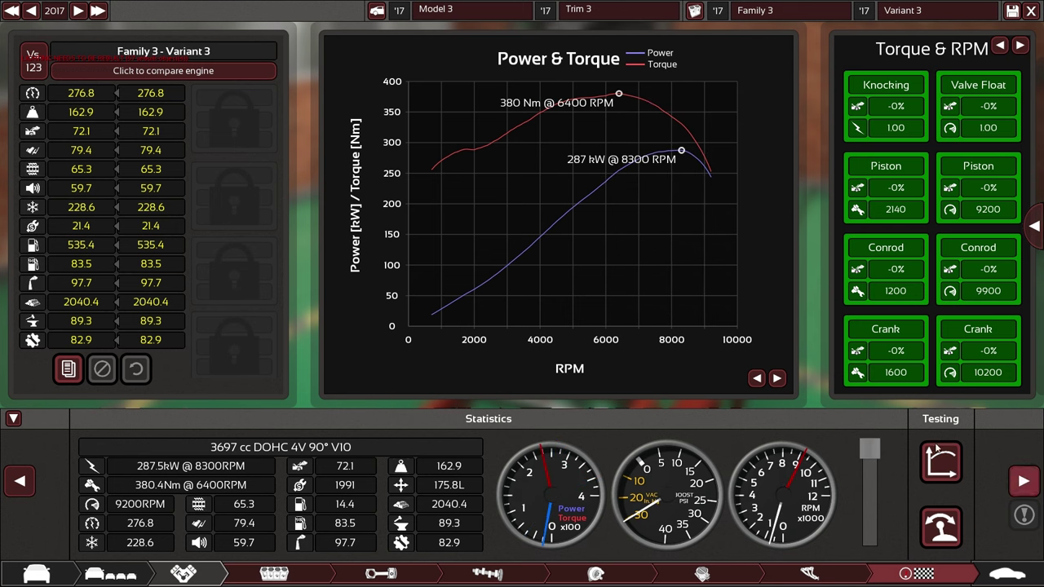
Step: Give the car a Longitudinal RWD drivetrain, then proceed to tyres and wheels
click(1023, 482)
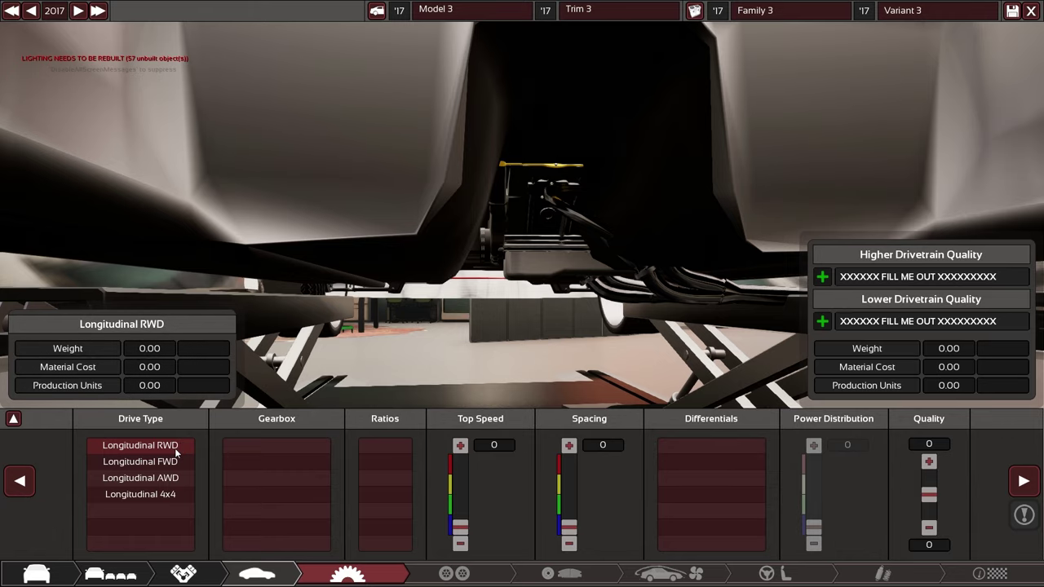
click(181, 445)
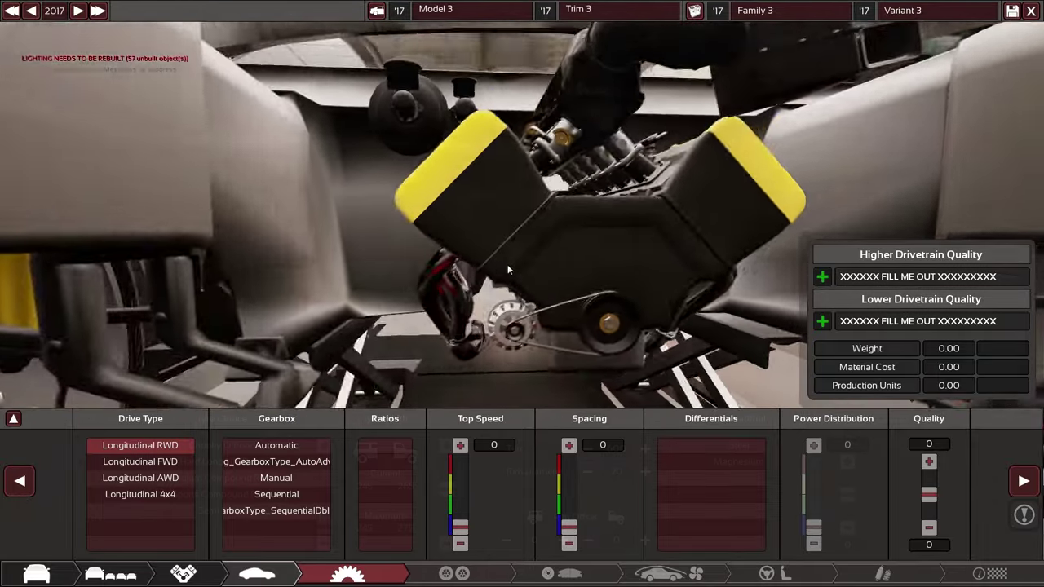
click(454, 573)
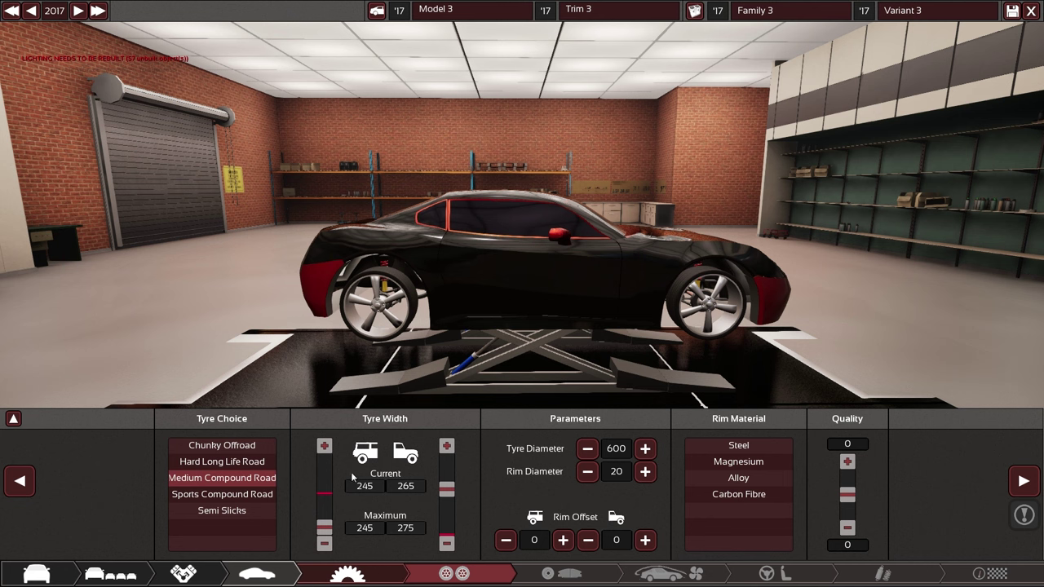
Step: Raise the tyre diameter to 690
click(645, 449)
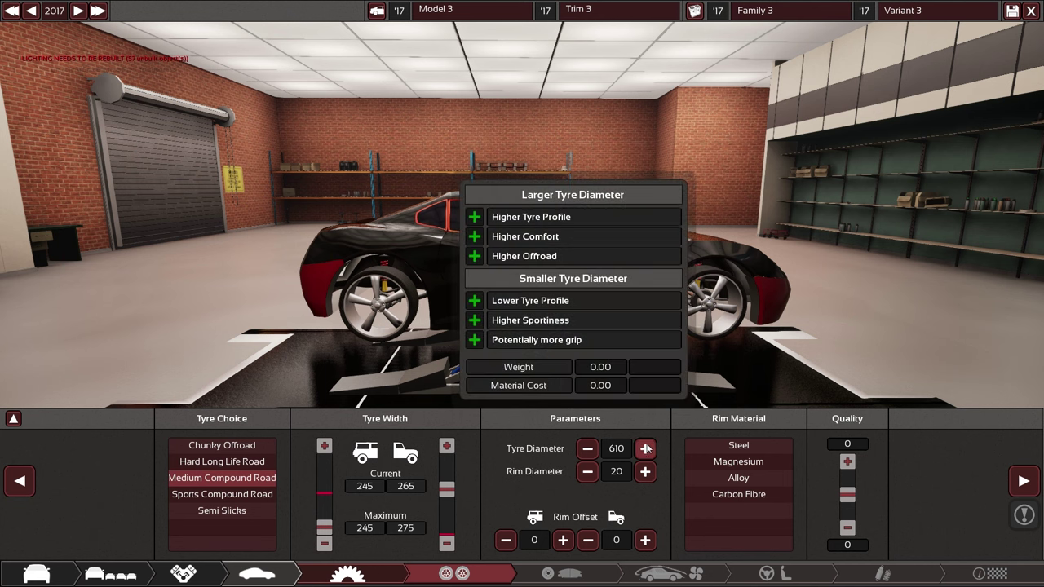
click(645, 448)
click(645, 448)
click(645, 449)
click(645, 448)
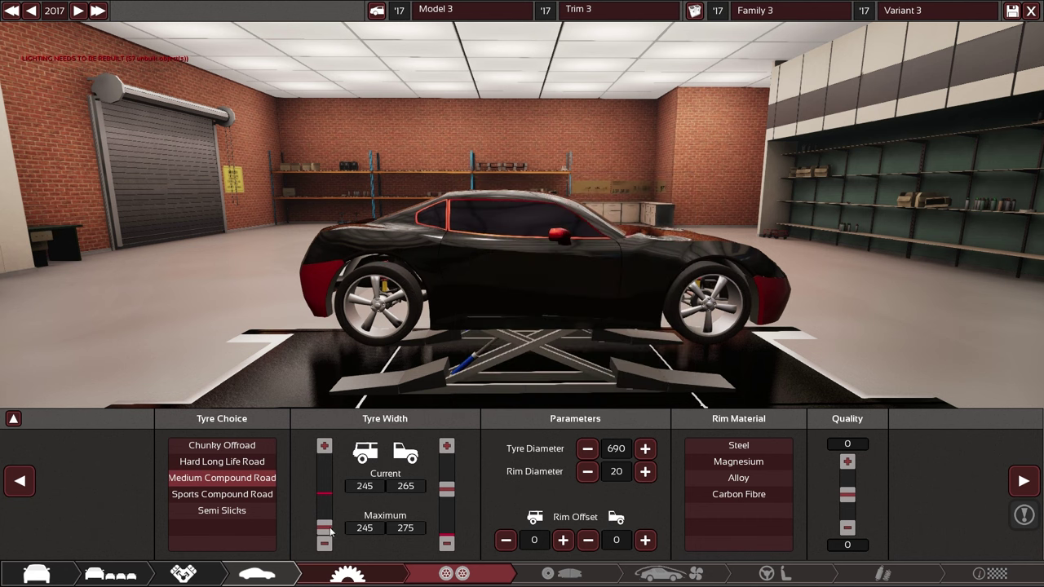
Step: Set the tyre widths to 245 front and 275 rear
drag(325, 526, 327, 486)
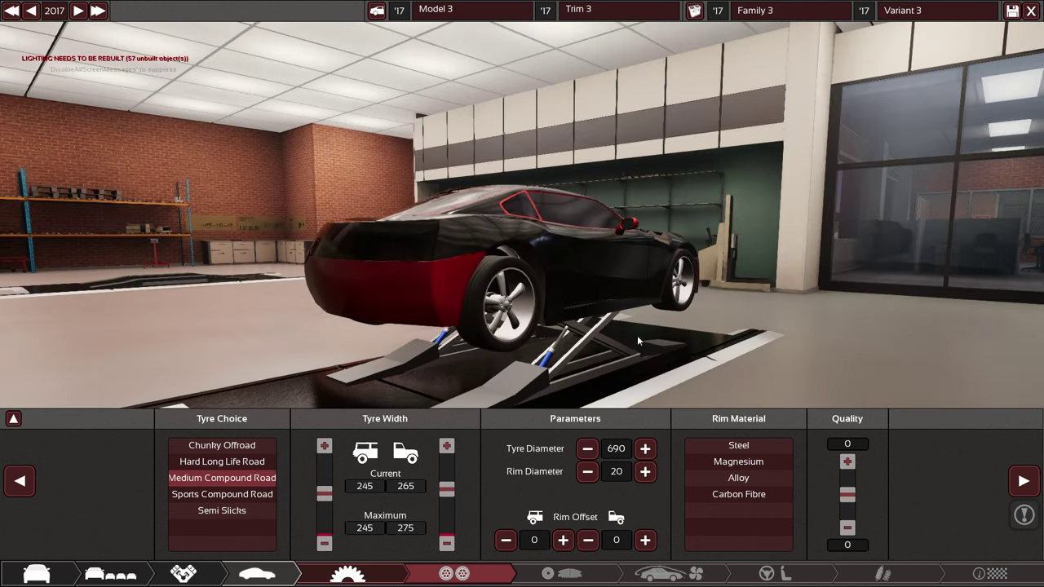
drag(447, 489, 446, 523)
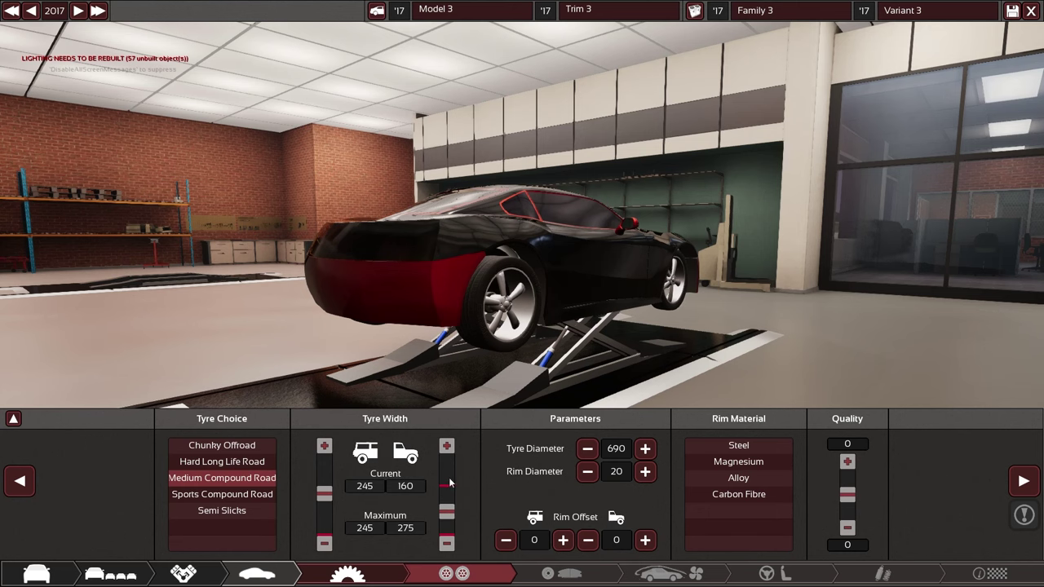
drag(447, 510, 447, 487)
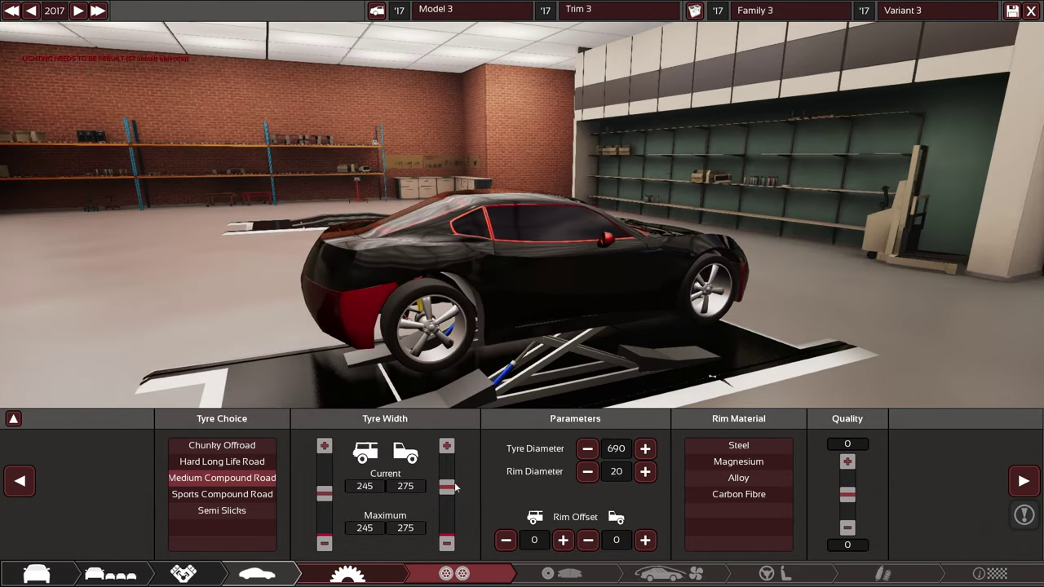
mouse_move(447, 493)
mouse_down()
mouse_move(451, 505)
mouse_move(451, 476)
mouse_move(447, 520)
mouse_move(451, 479)
mouse_up()
drag(665, 359, 609, 363)
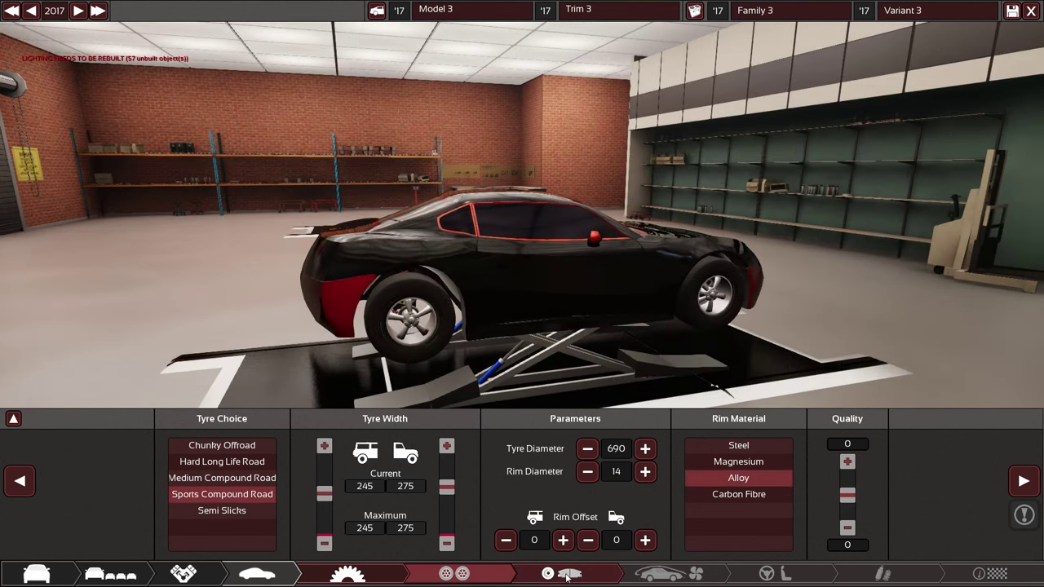
Step: Try front brake sizes between 215 and 275
click(569, 574)
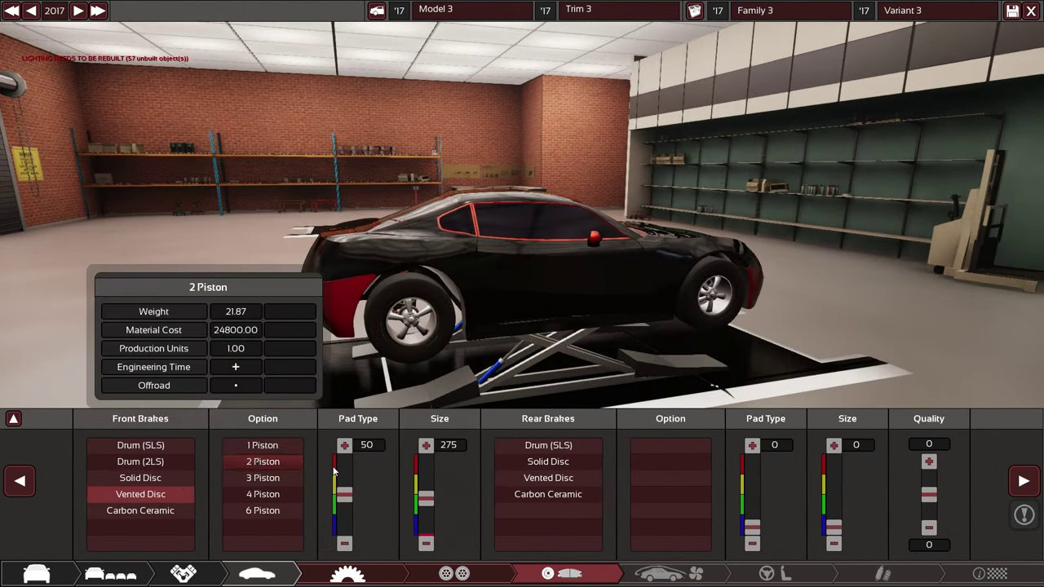
drag(425, 496, 426, 508)
click(455, 574)
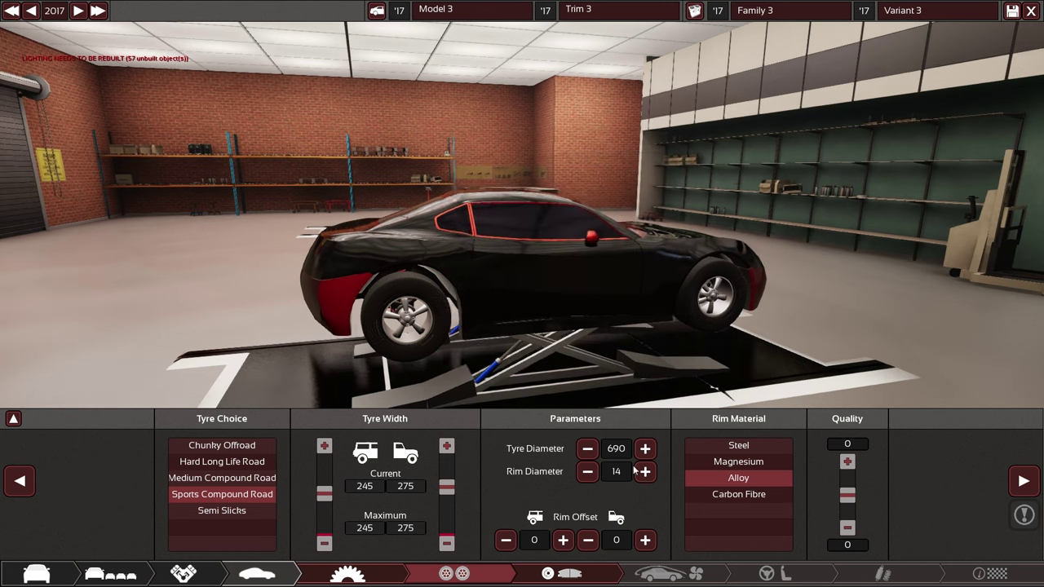
click(594, 582)
mouse_move(426, 508)
mouse_down()
mouse_move(430, 519)
mouse_move(429, 507)
mouse_up()
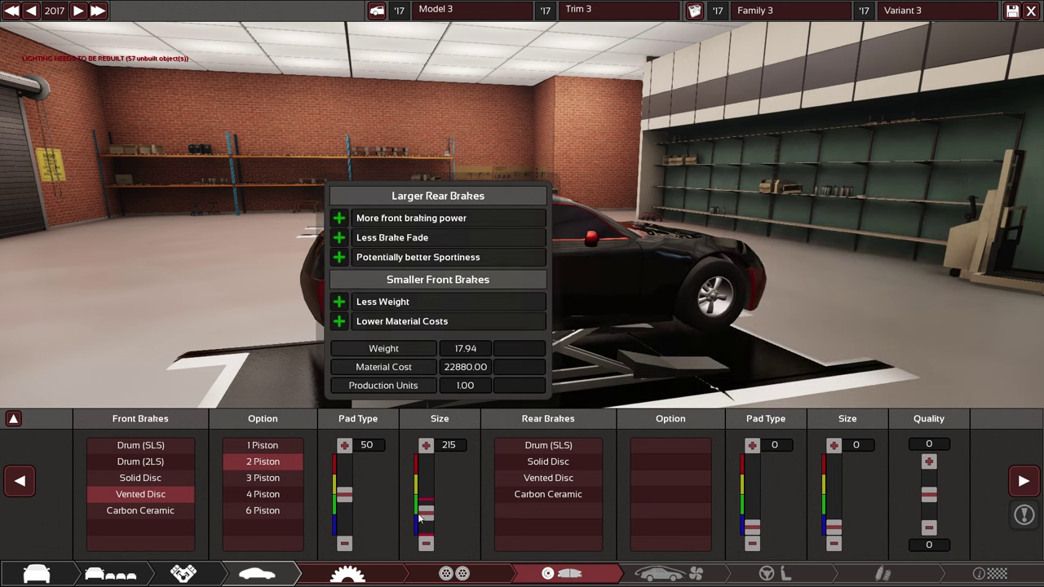
mouse_move(422, 522)
mouse_down()
mouse_move(429, 497)
mouse_move(429, 520)
mouse_up()
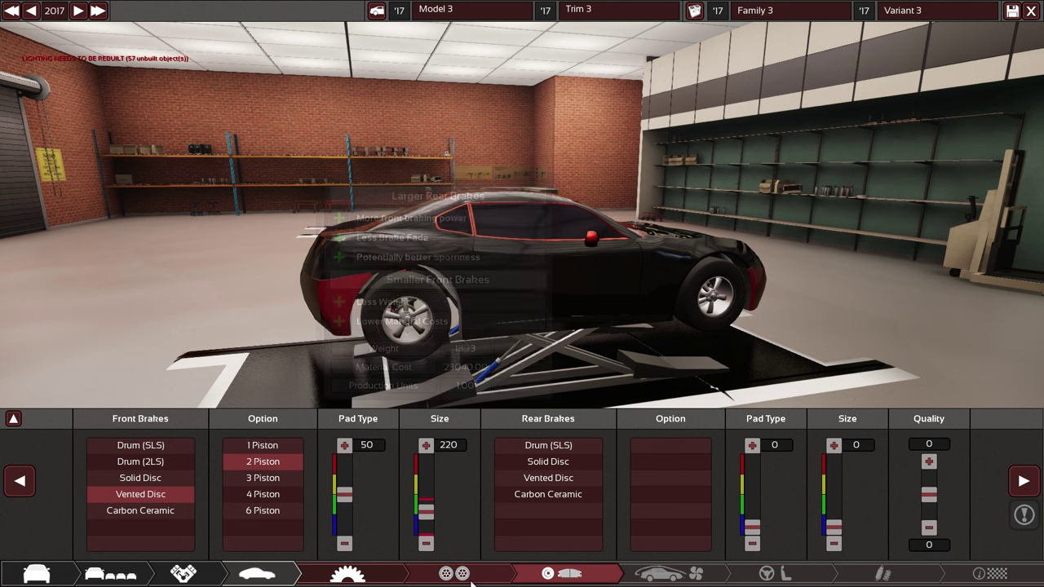
Step: Increase the rim diameter to 20 inches
click(470, 578)
click(645, 472)
click(645, 473)
click(645, 472)
click(645, 472)
click(644, 472)
click(645, 473)
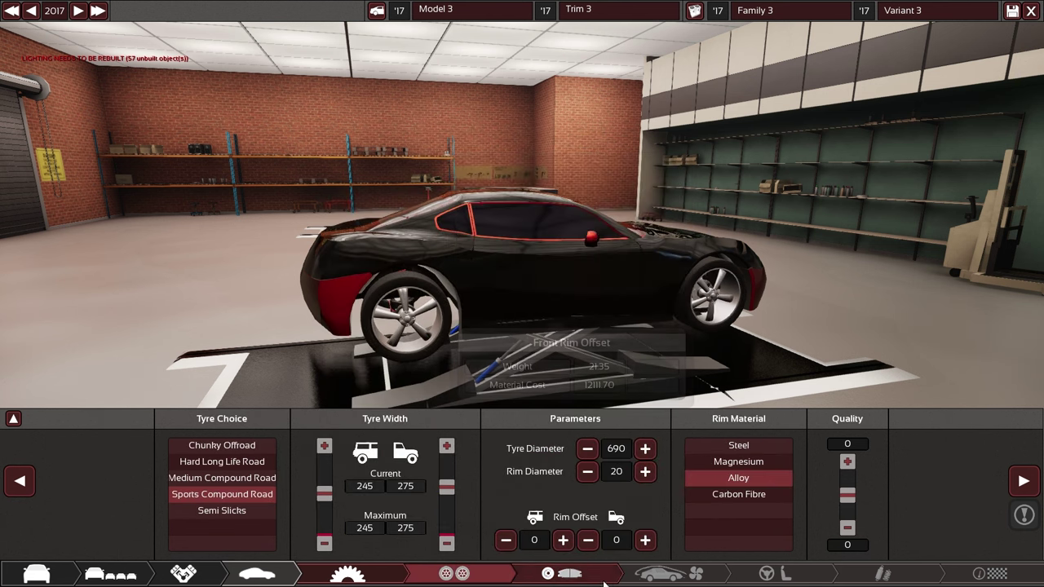
Step: Keep vented front discs and enlarge the front brakes to 310
click(19, 481)
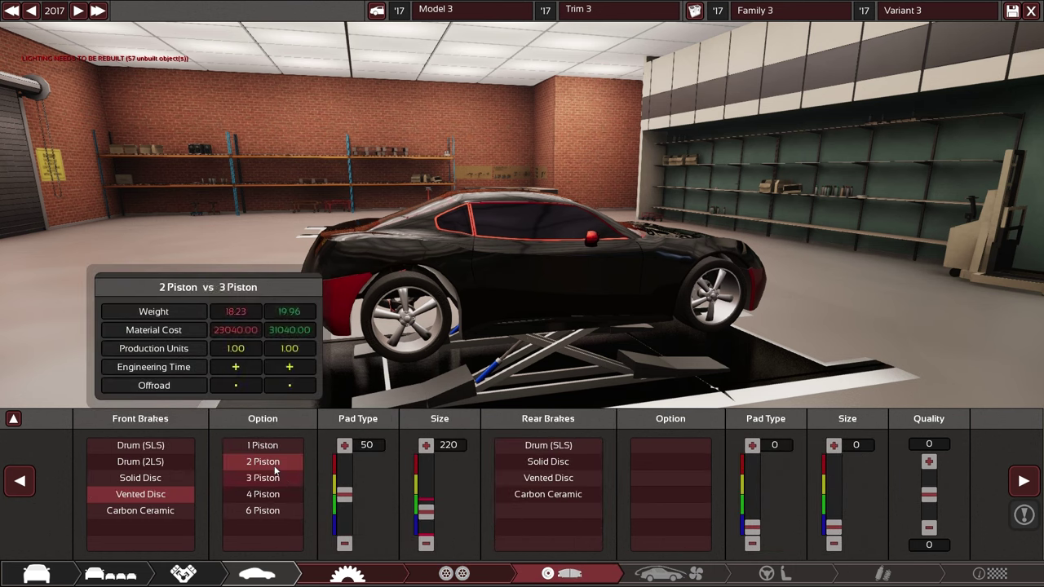
click(168, 493)
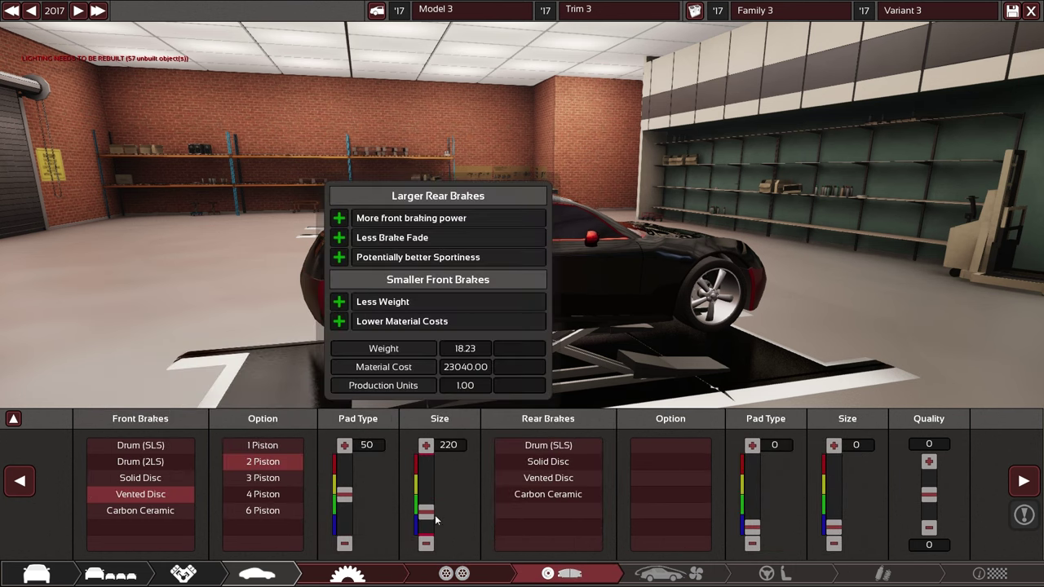
drag(430, 517, 429, 496)
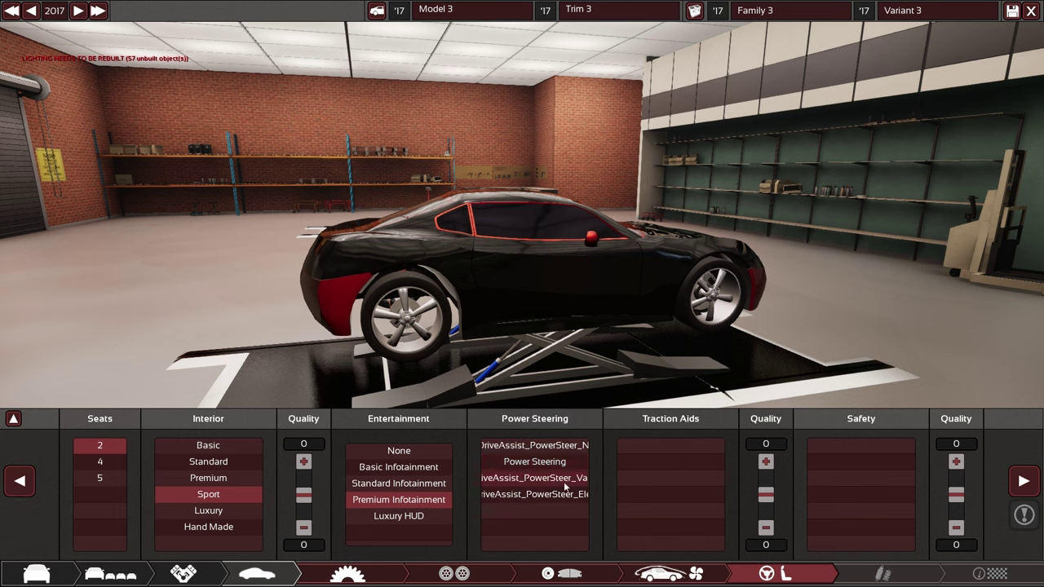
Step: Choose a power steering option for the car
click(562, 463)
click(559, 479)
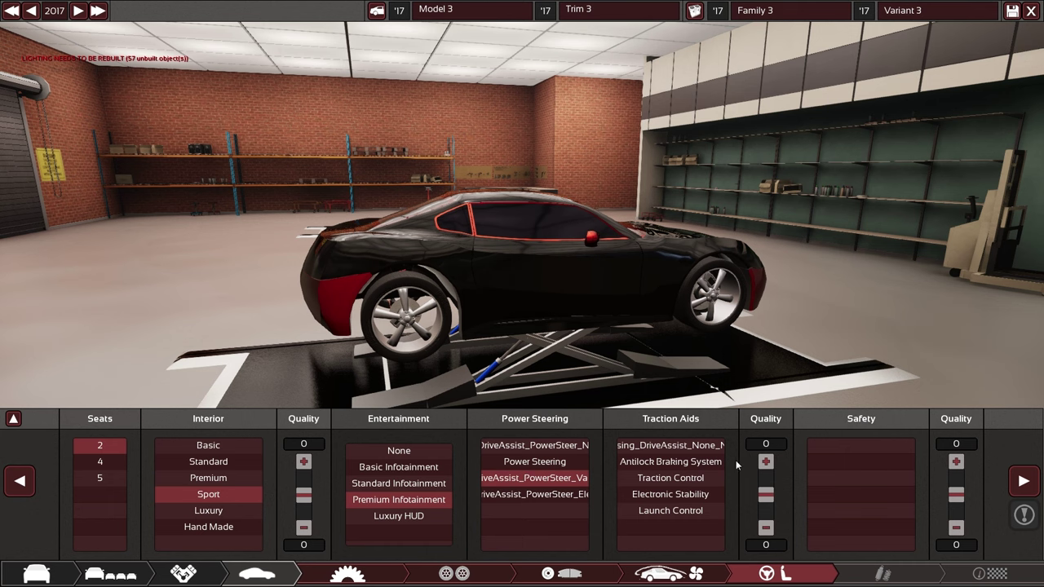
mouse_move(731, 464)
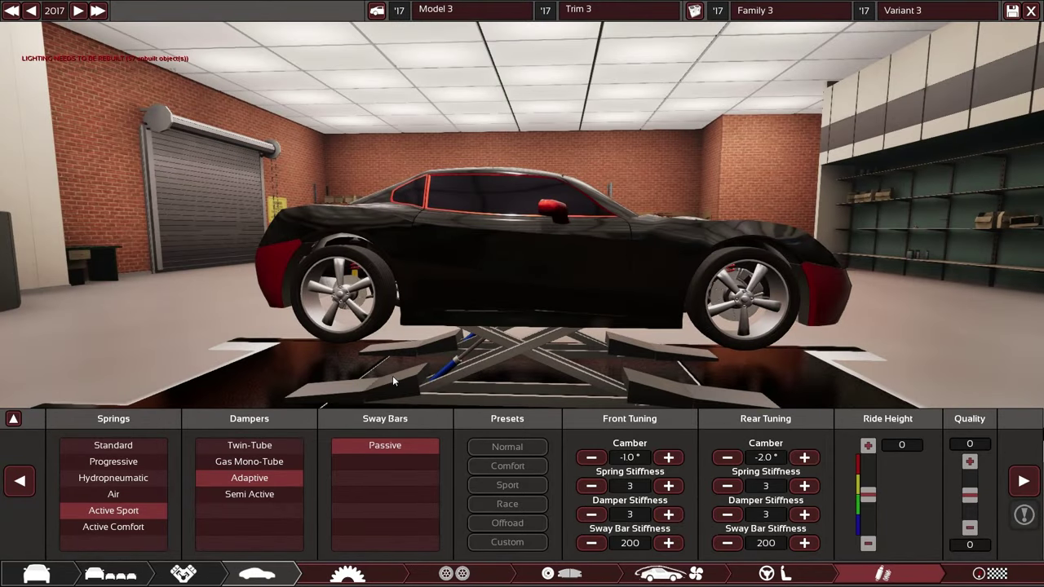
Step: Set the ride height to 10.9 after trying 12.5 and about 4
drag(400, 373, 843, 291)
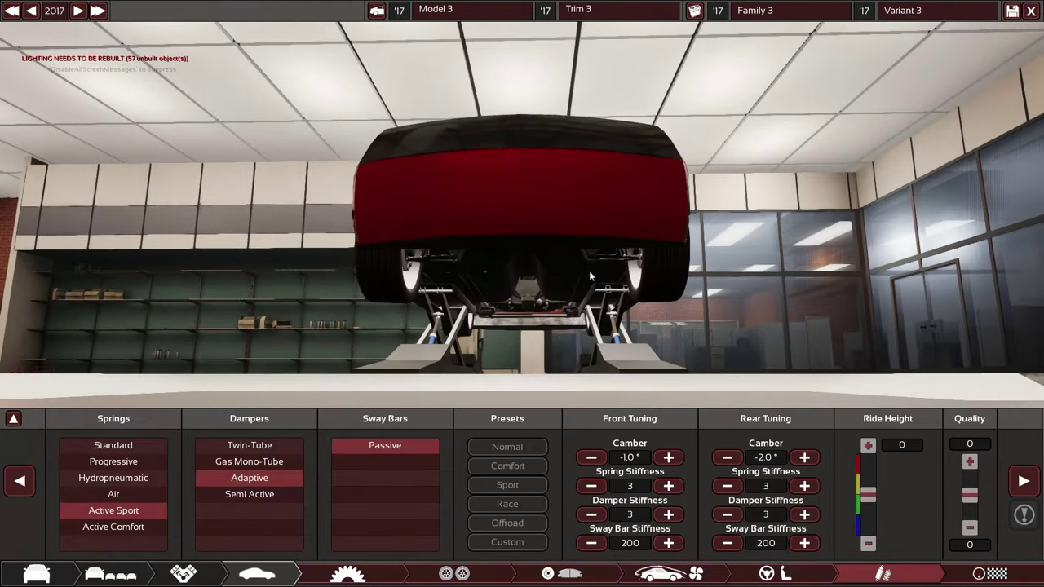
drag(603, 282, 541, 357)
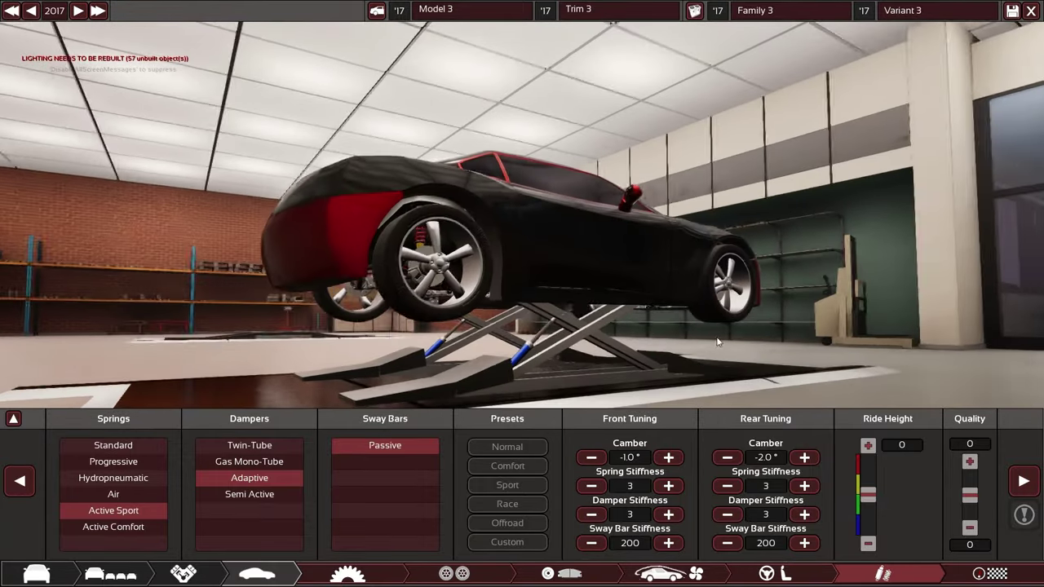
drag(722, 342, 765, 387)
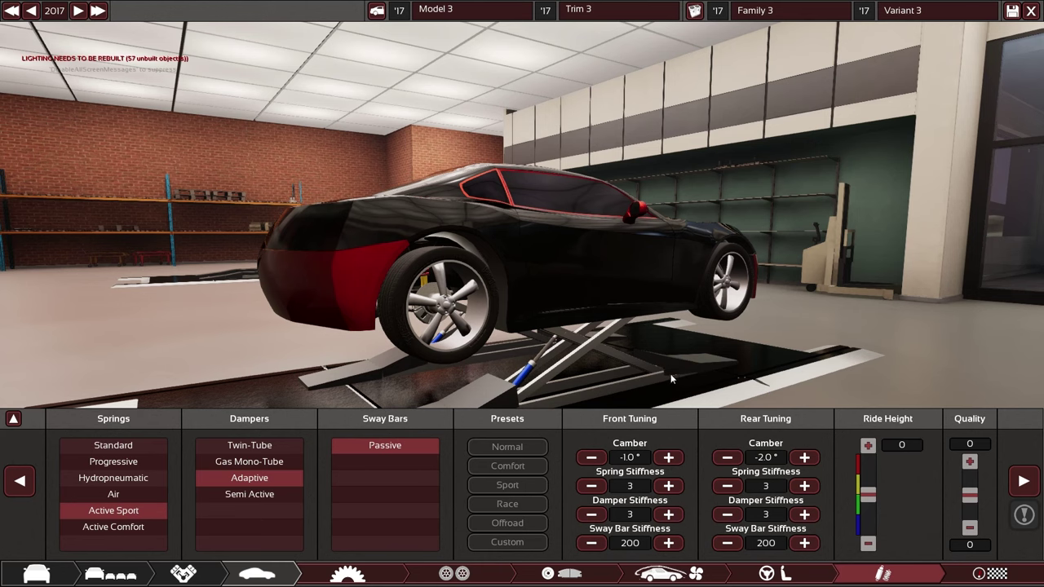
drag(667, 374, 593, 347)
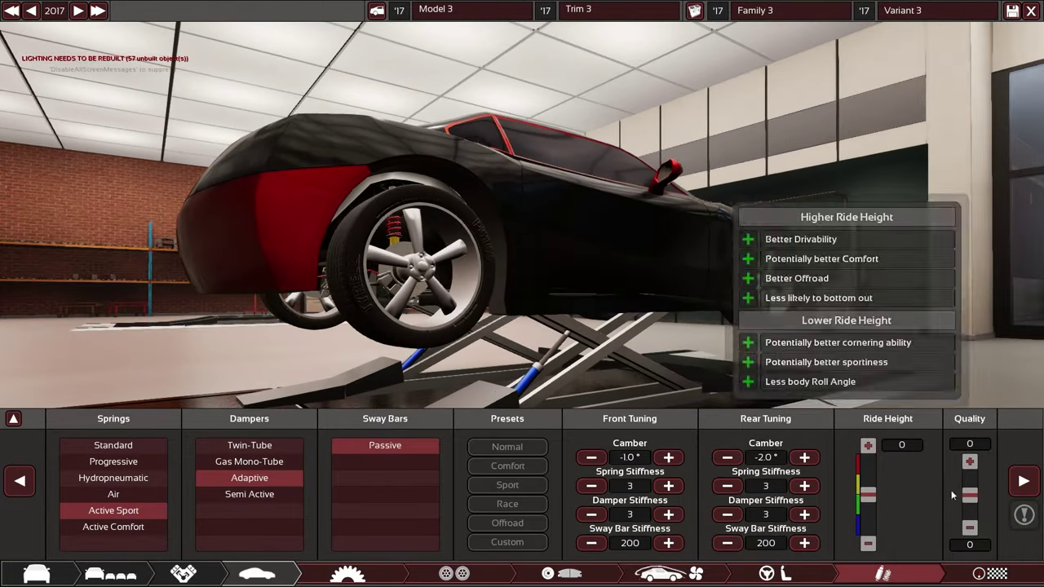
click(866, 491)
drag(866, 491, 866, 499)
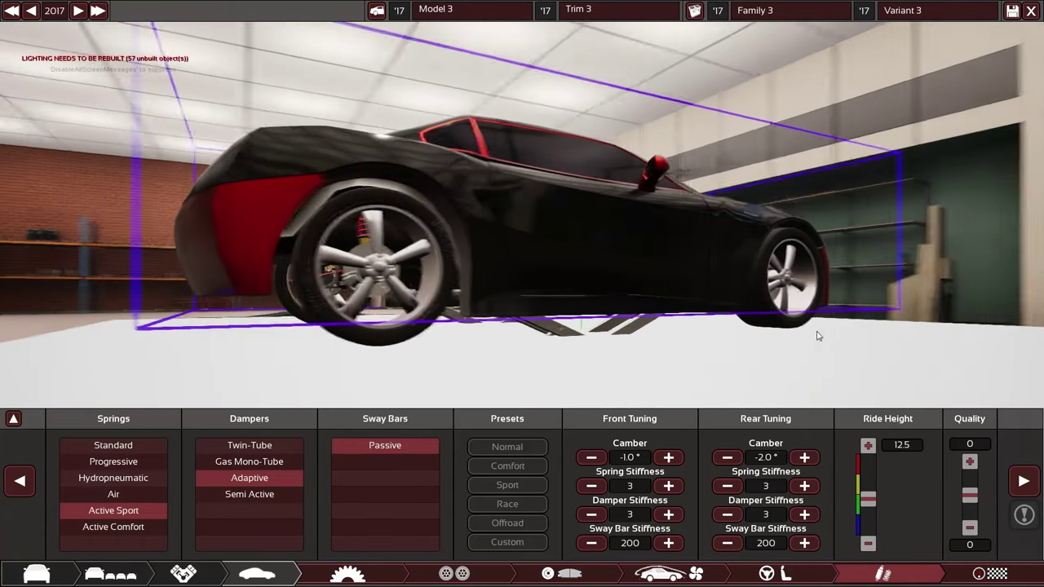
drag(815, 333, 706, 355)
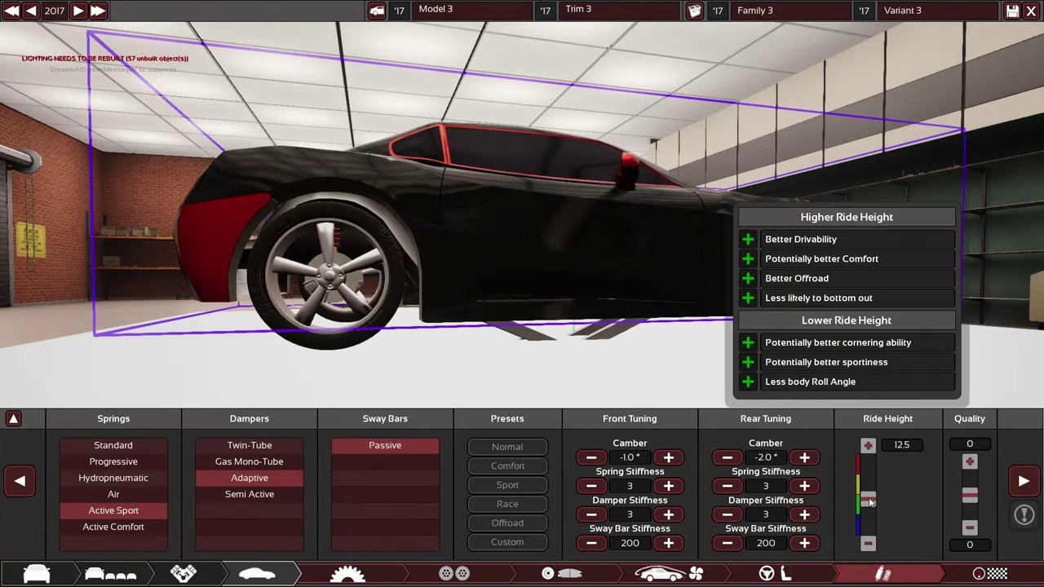
drag(867, 499, 871, 542)
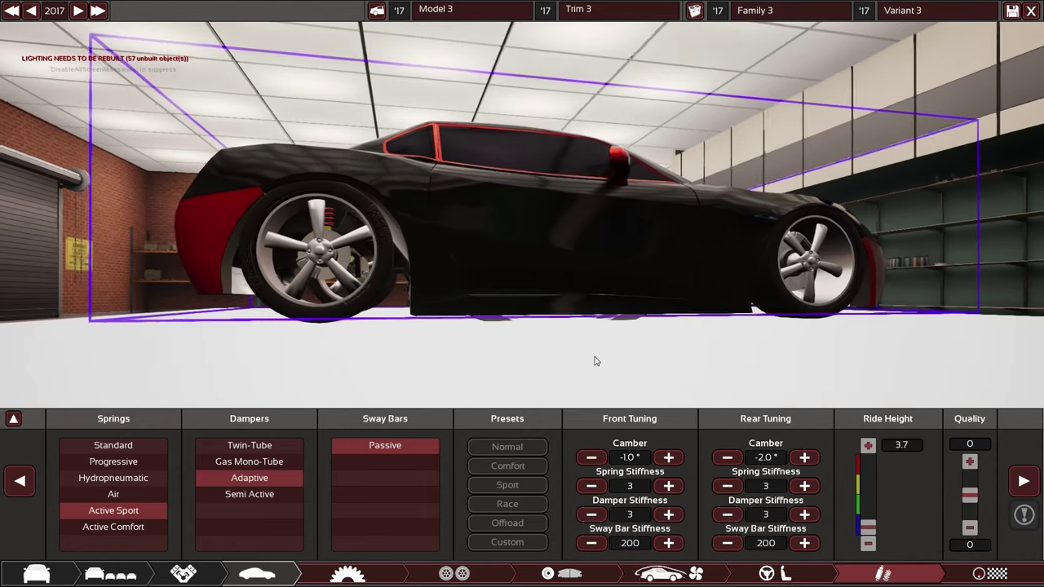
drag(595, 362, 899, 373)
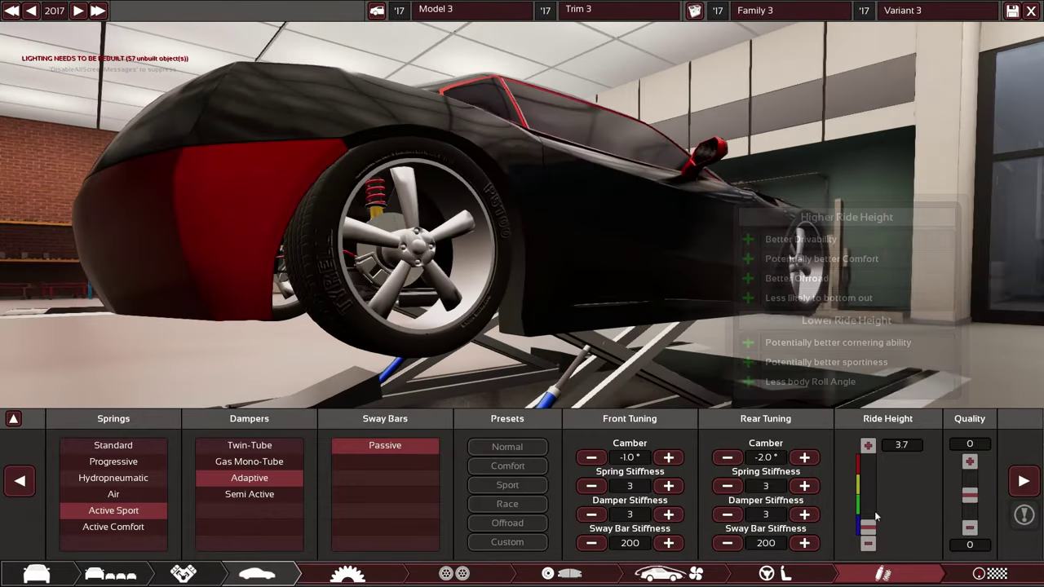
drag(868, 526, 869, 459)
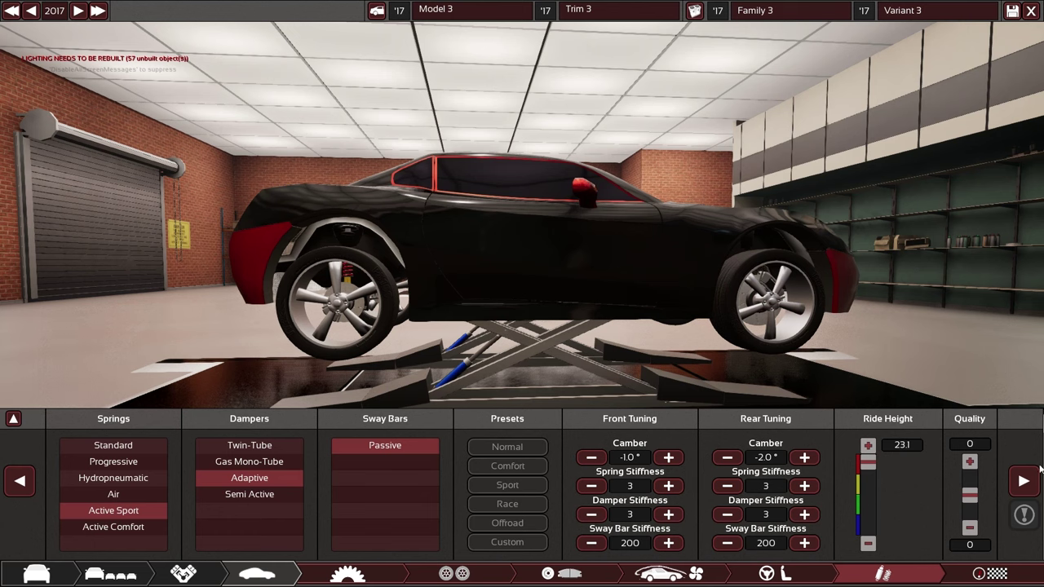
mouse_move(877, 471)
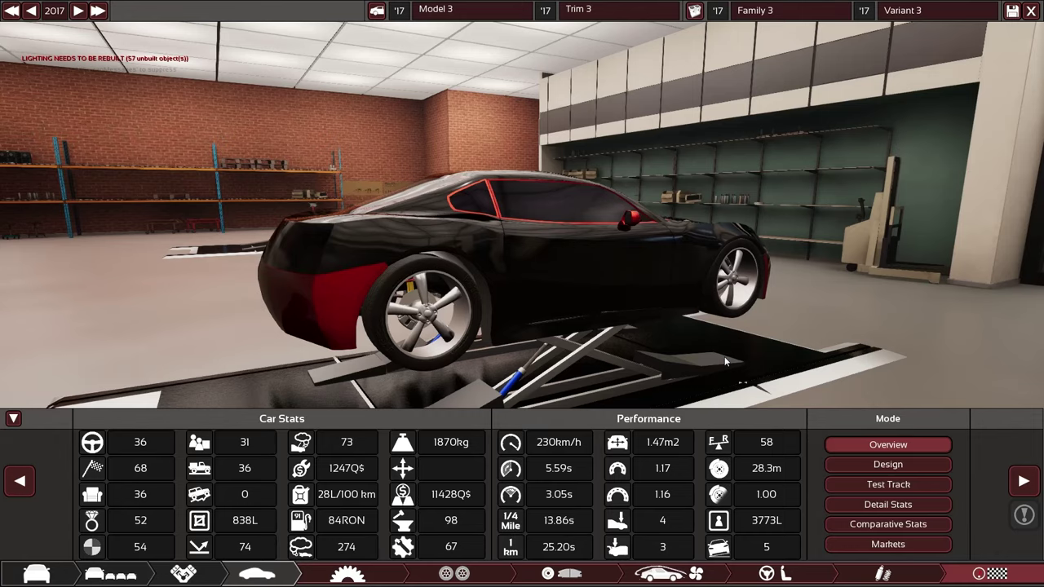
Step: Orbit the camera around the finished car from rear quarter to front quarter
drag(726, 361, 783, 366)
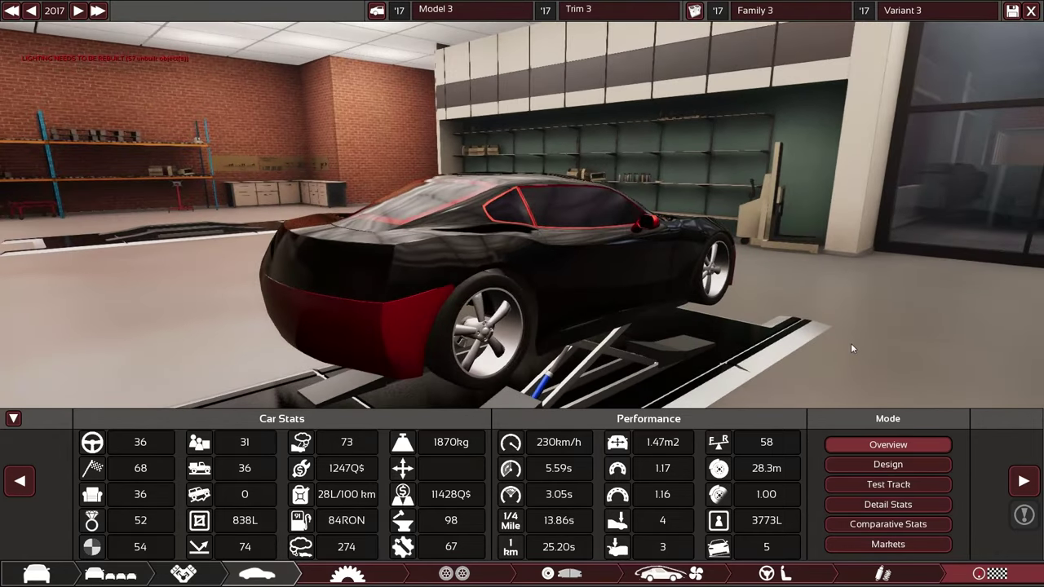
drag(850, 344, 889, 345)
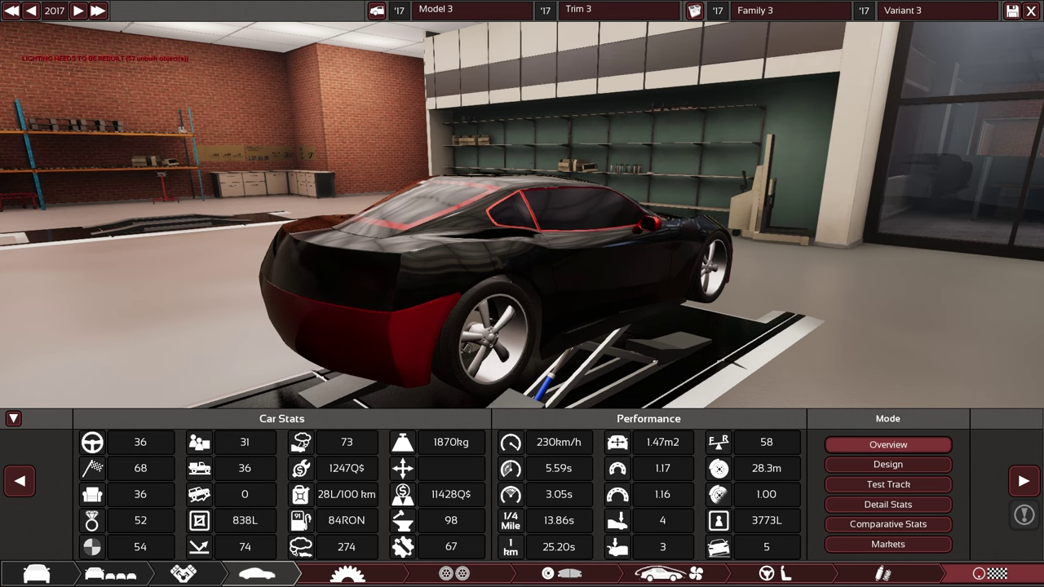
Step: Return to the body selection screen and browse the grid of 18 test bodies
click(96, 579)
click(57, 577)
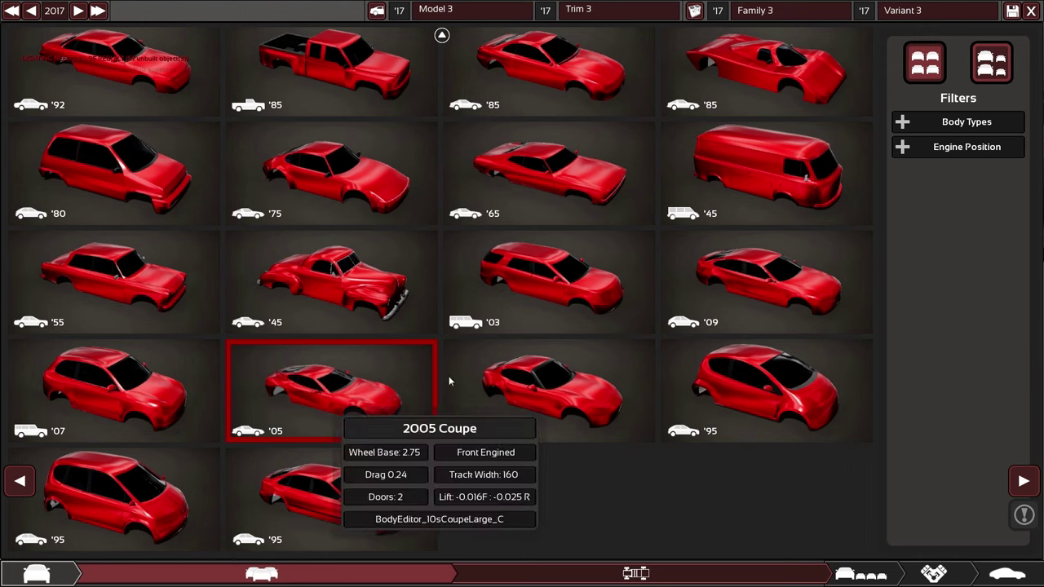
mouse_move(455, 262)
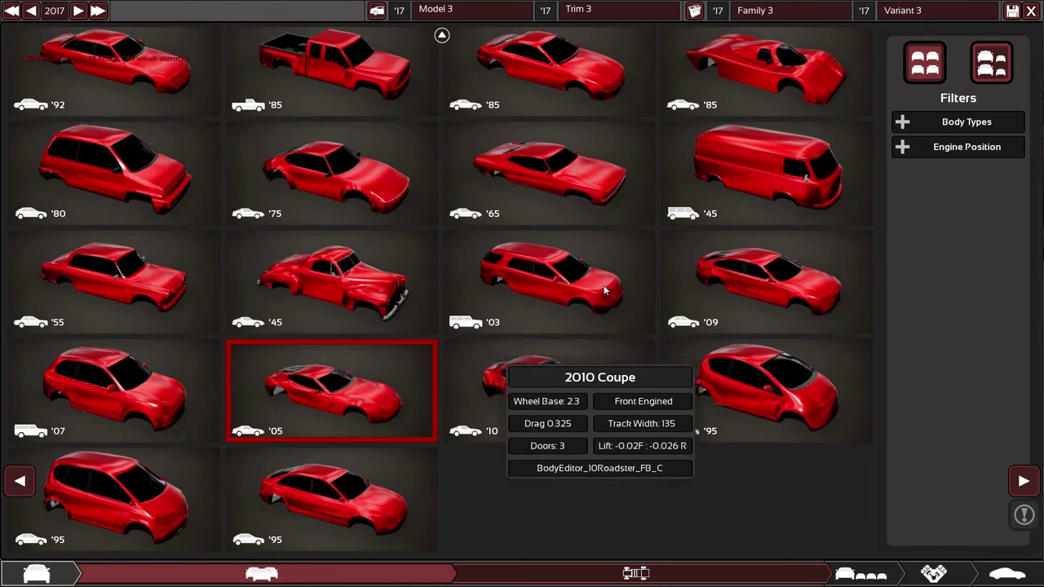
mouse_move(684, 354)
mouse_move(624, 442)
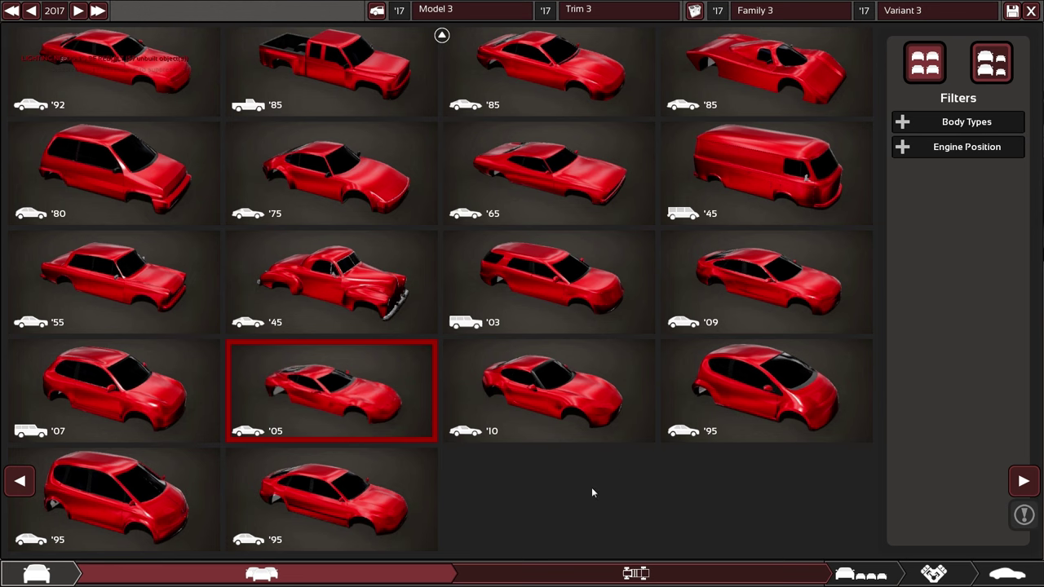
scroll(589, 487, up, 1)
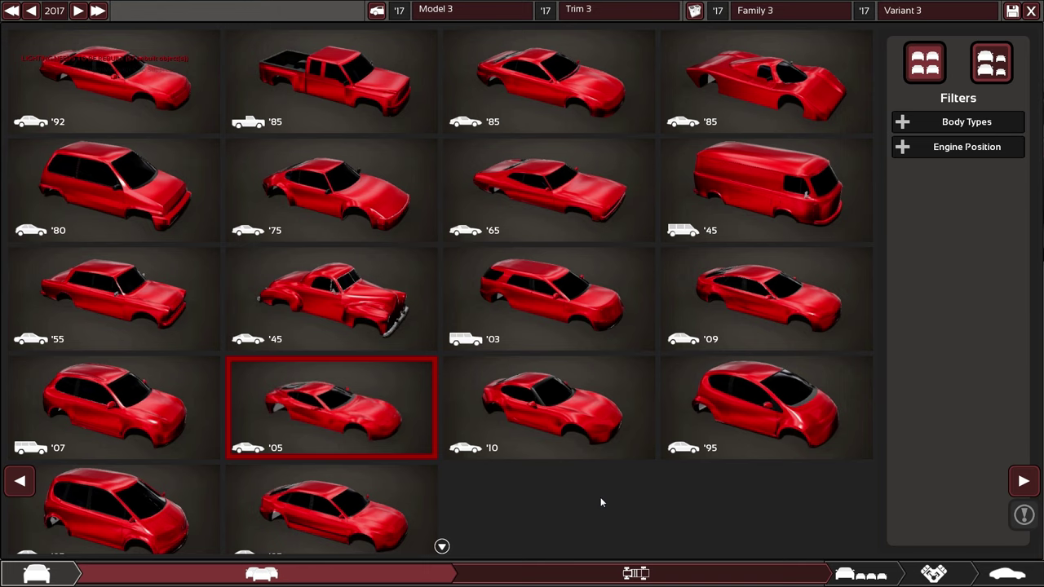
mouse_move(461, 438)
scroll(540, 496, down, 1)
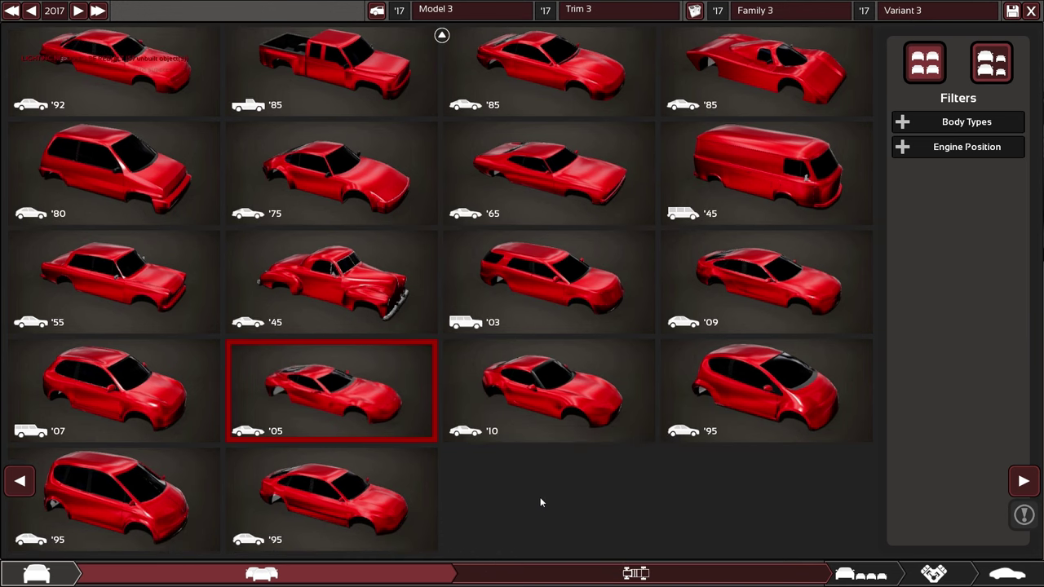
scroll(540, 497, up, 1)
scroll(540, 502, down, 1)
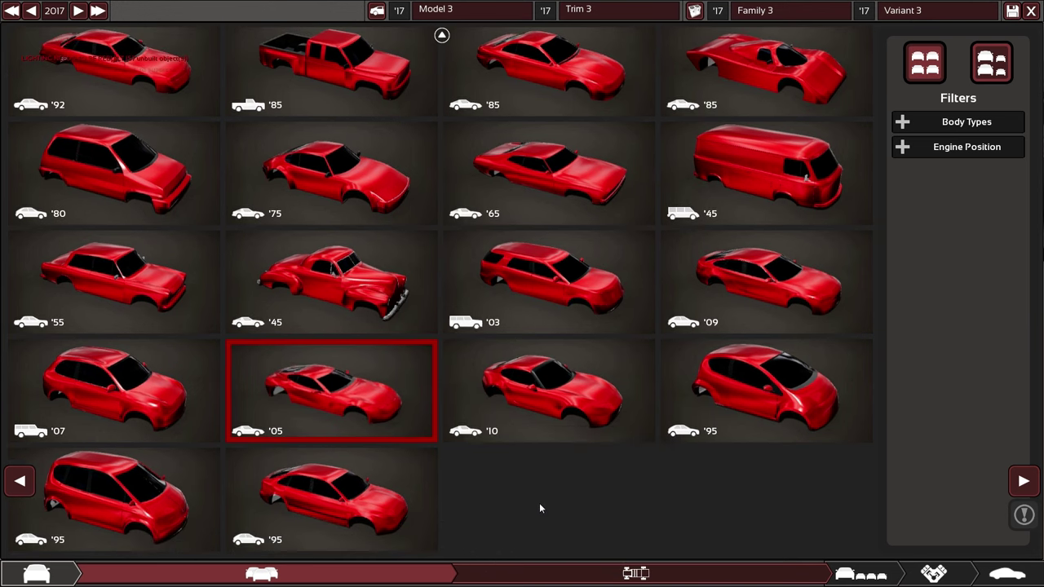